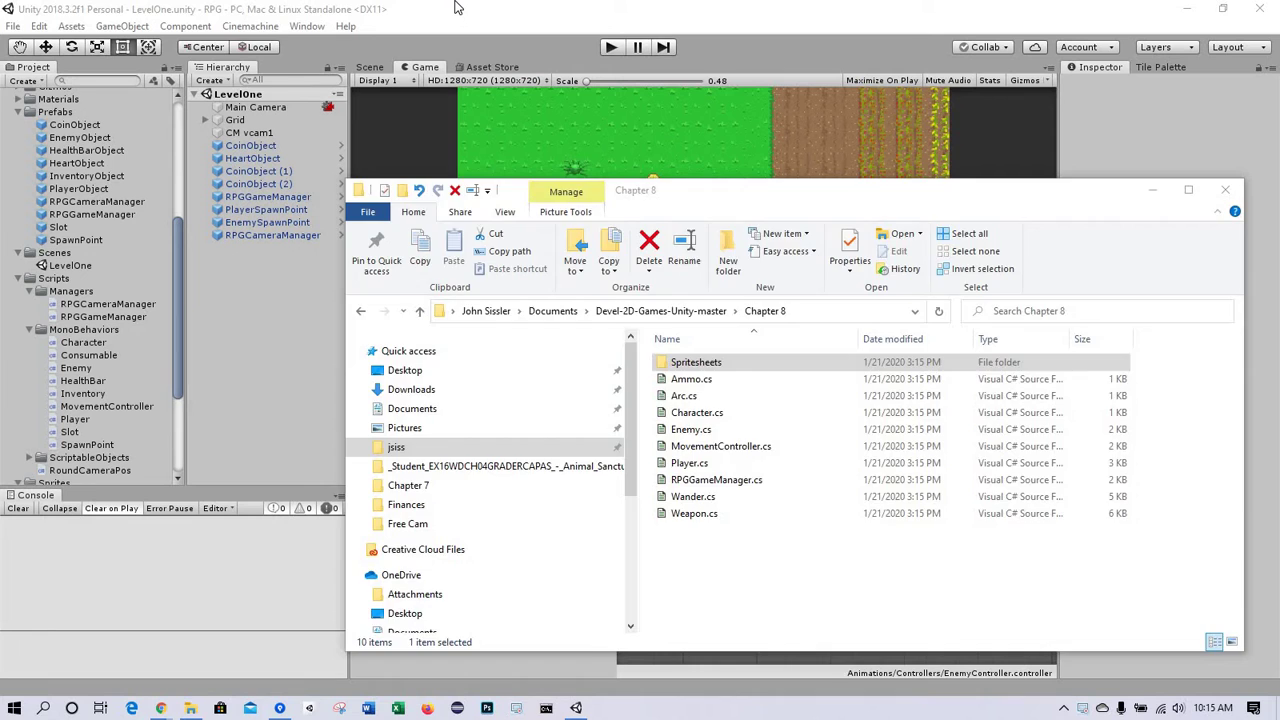
Bring the Unity editor with the EnemyController animator back in front of File Explorer.
left_click(455, 8)
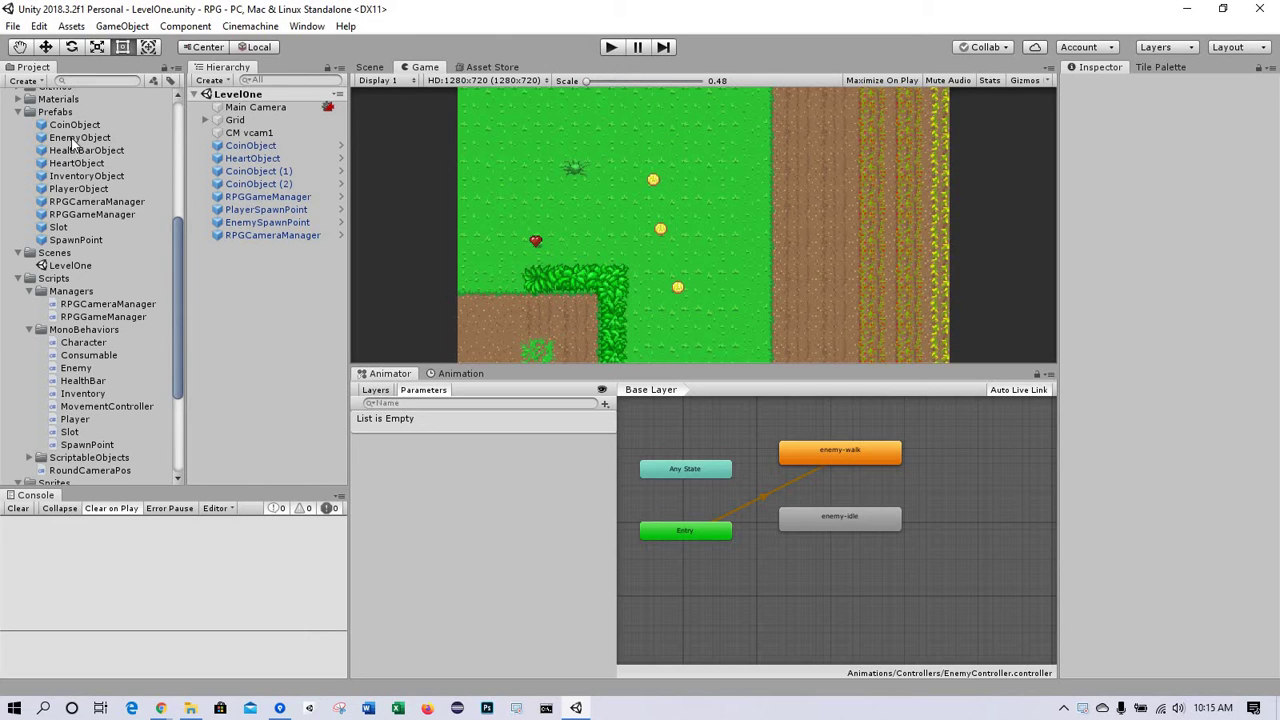
Place an EnemyObject prefab instance in LevelOne and collapse its Sprite Renderer, collider, Rigidbody and Enemy components.
left_click(76, 140)
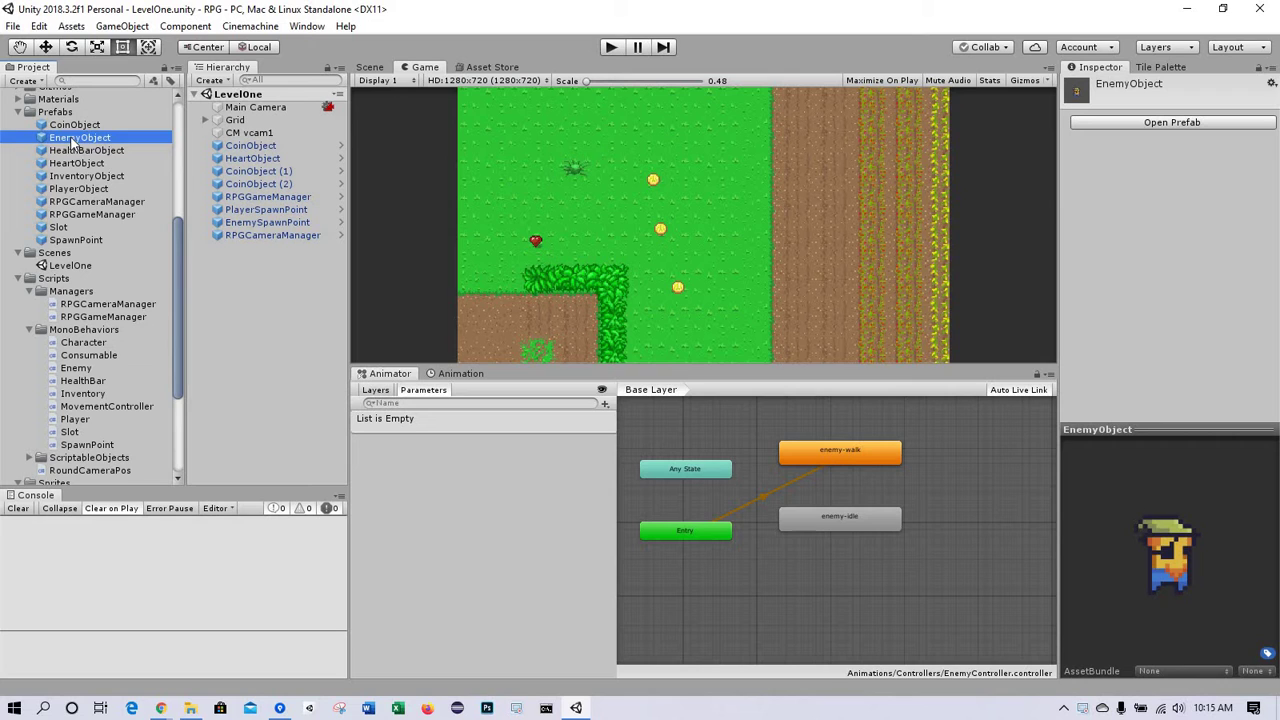
left_click_drag(72, 143, 283, 280)
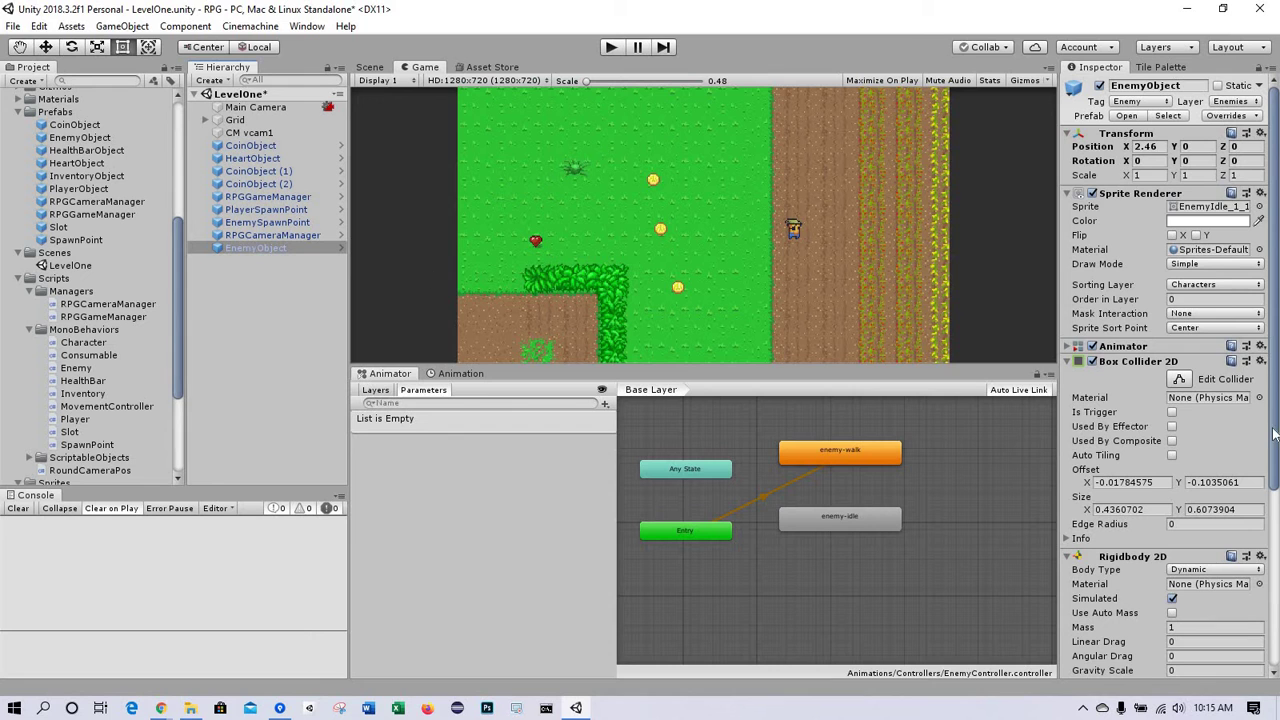
left_click_drag(1276, 418, 1276, 130)
left_click(1067, 194)
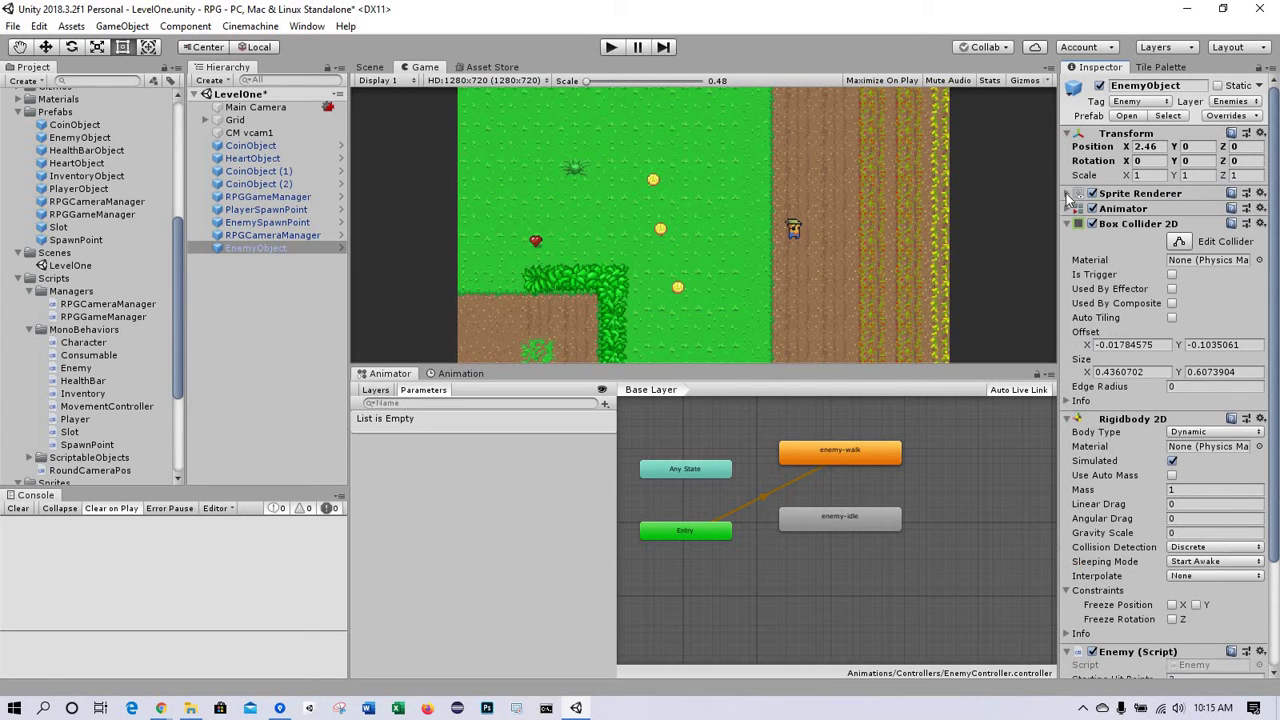
left_click(1067, 224)
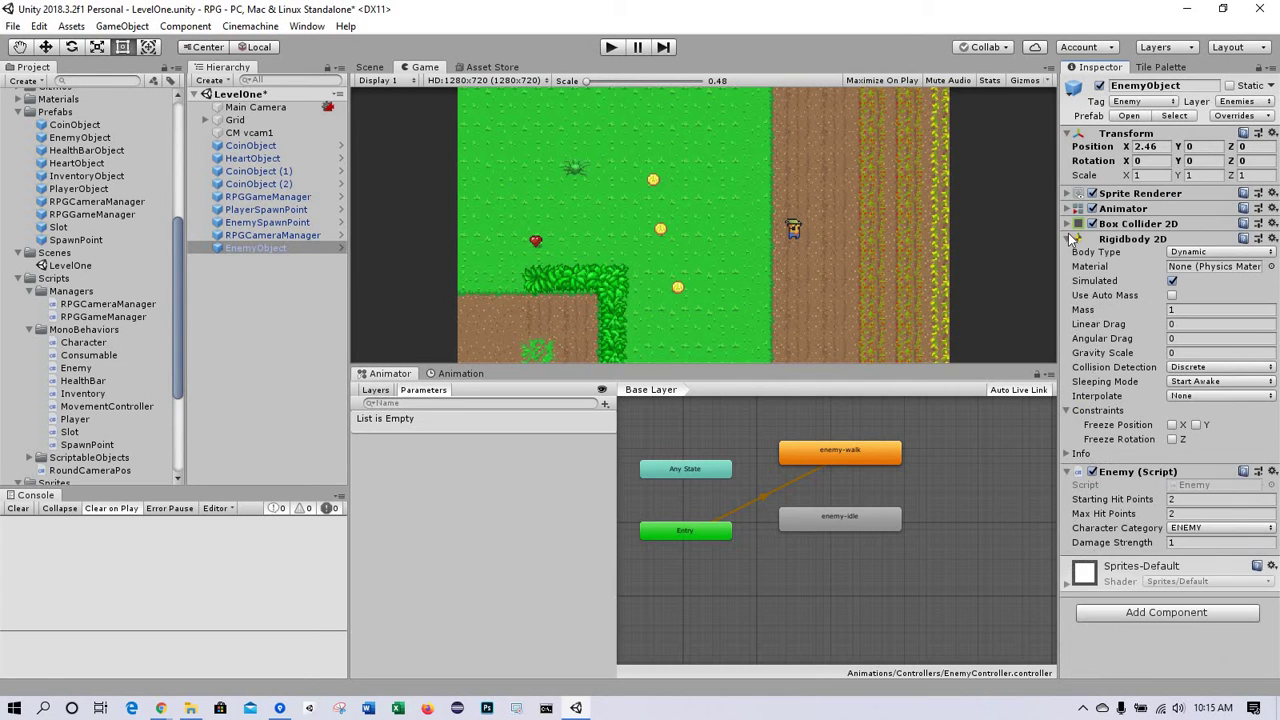
left_click(1068, 240)
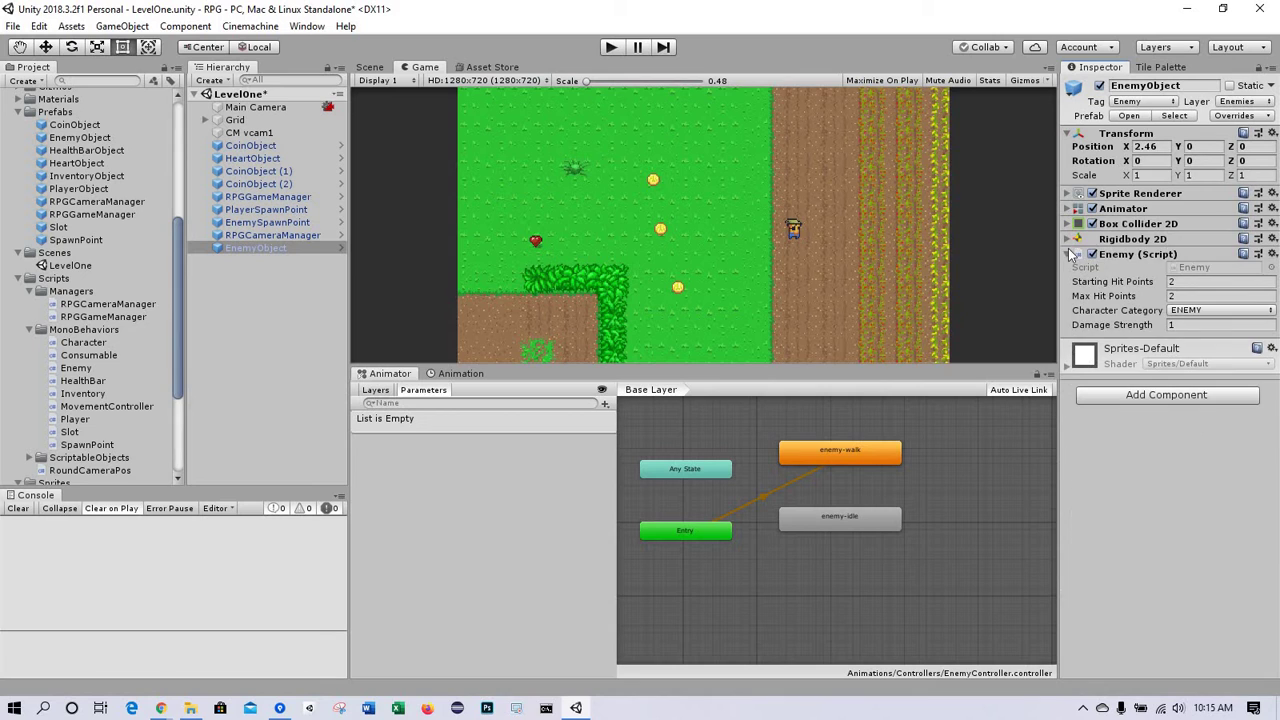
left_click(1067, 255)
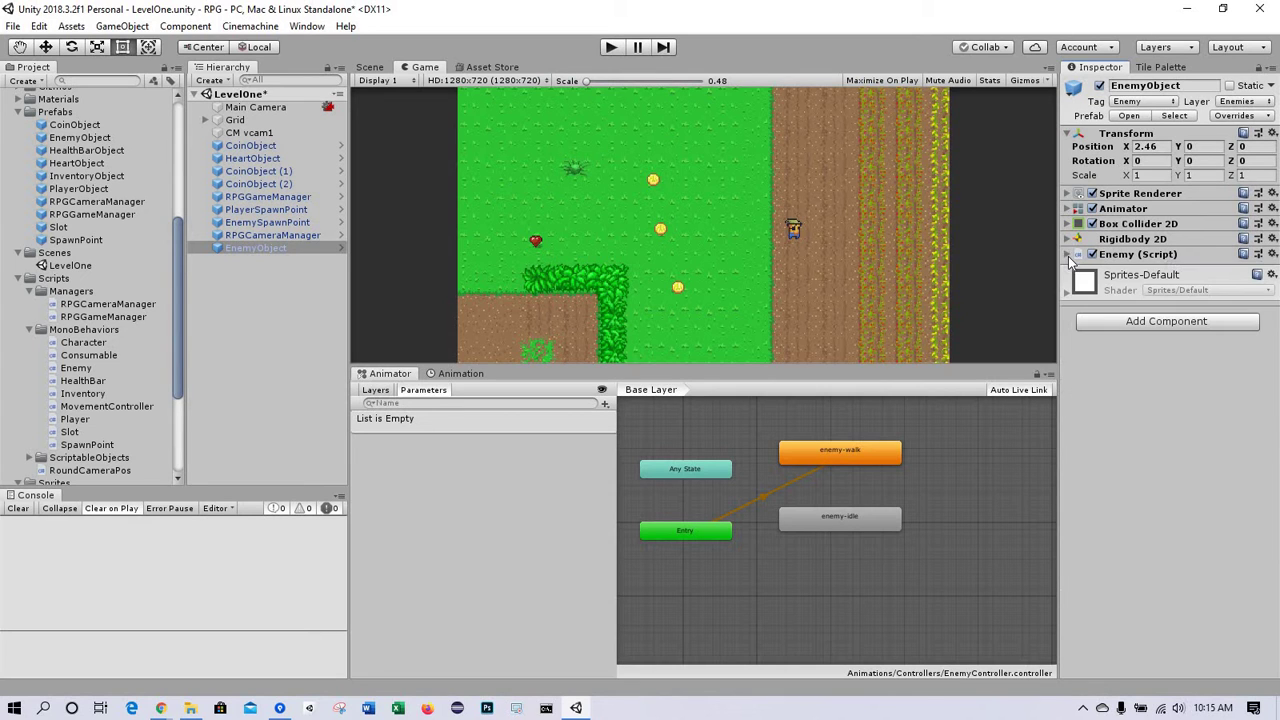
Add a Circle Collider 2D component to the EnemyObject.
left_click(1156, 322)
type("circle")
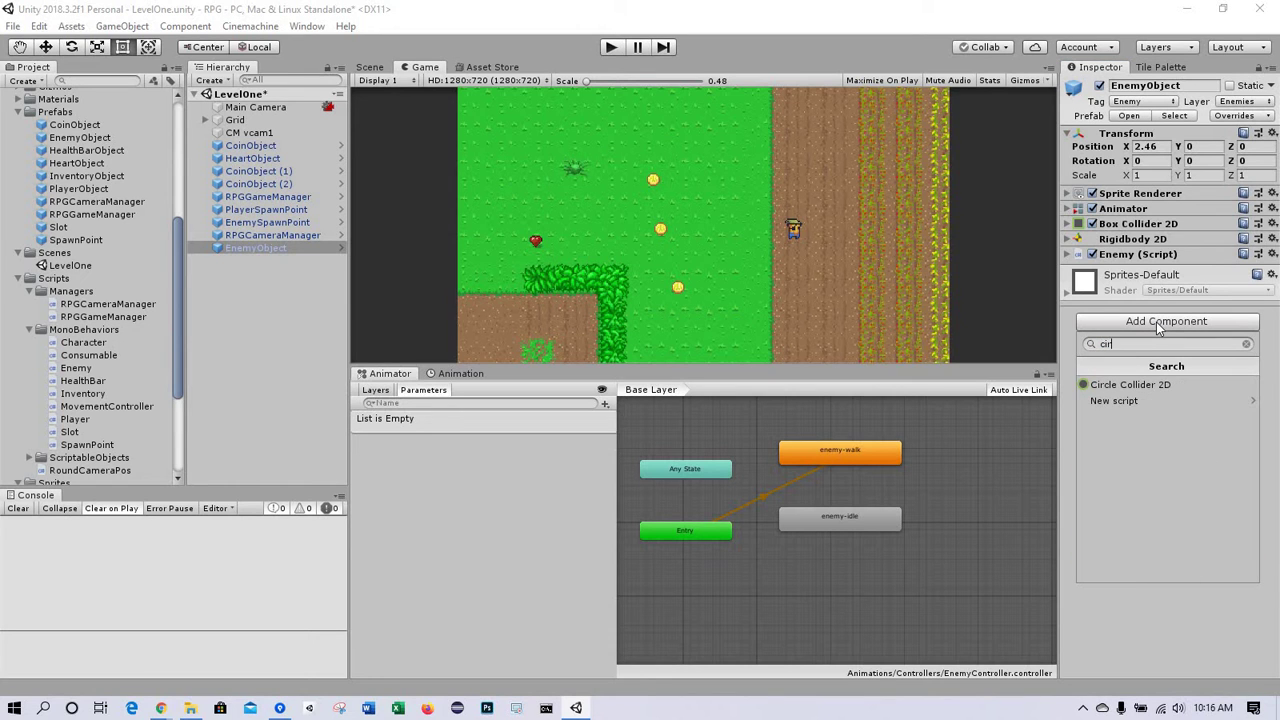
left_click(1137, 383)
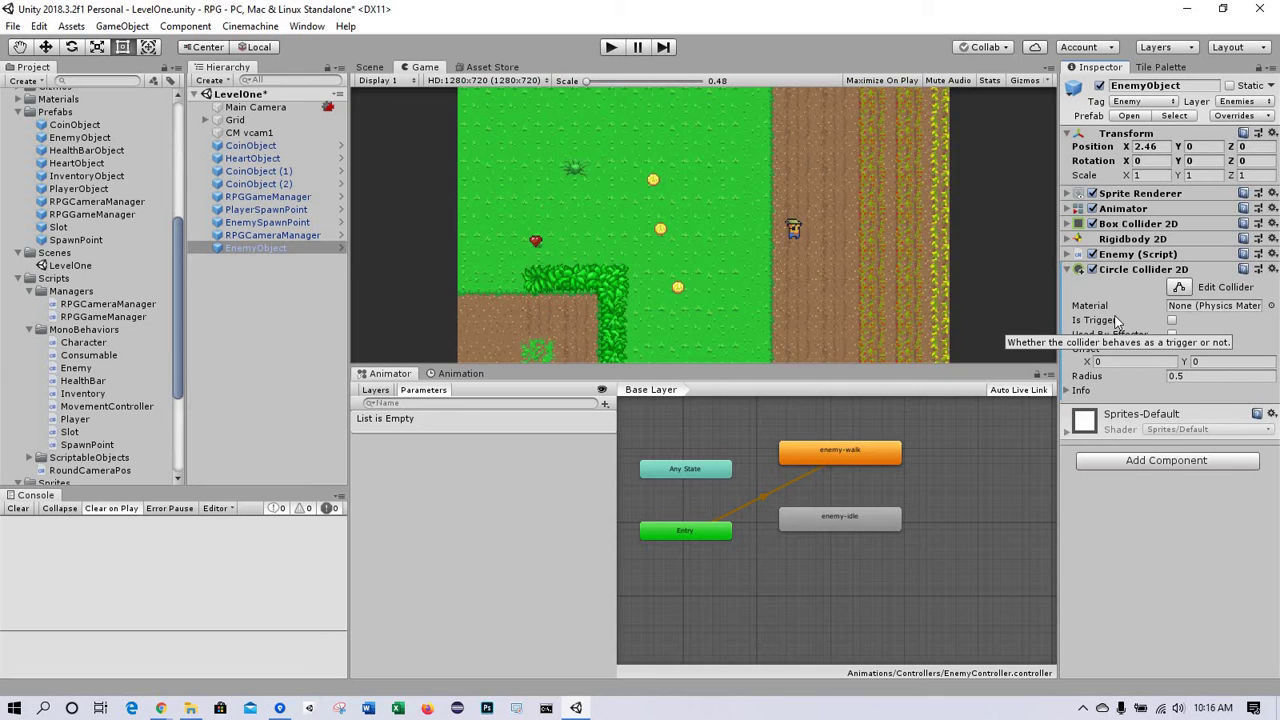
Pan the game view toward the crop rows and make it taller.
scroll(782, 235, "up", 3)
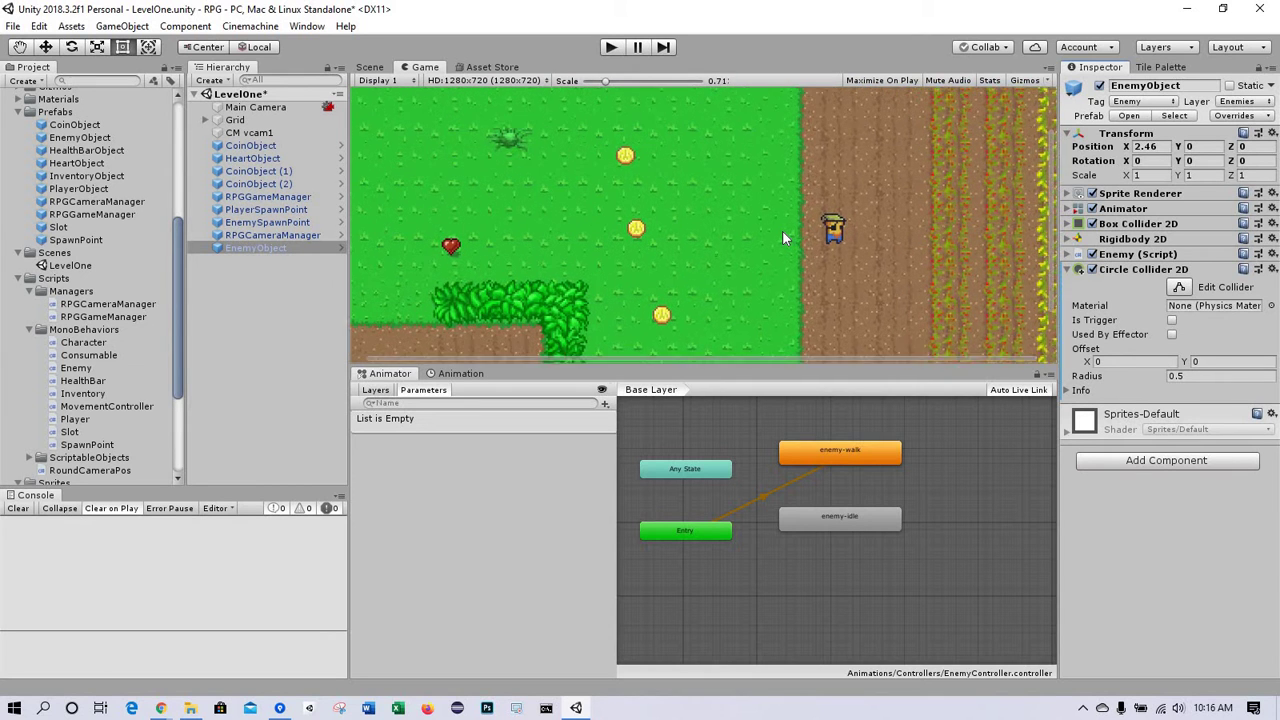
scroll(782, 235, "up", 5)
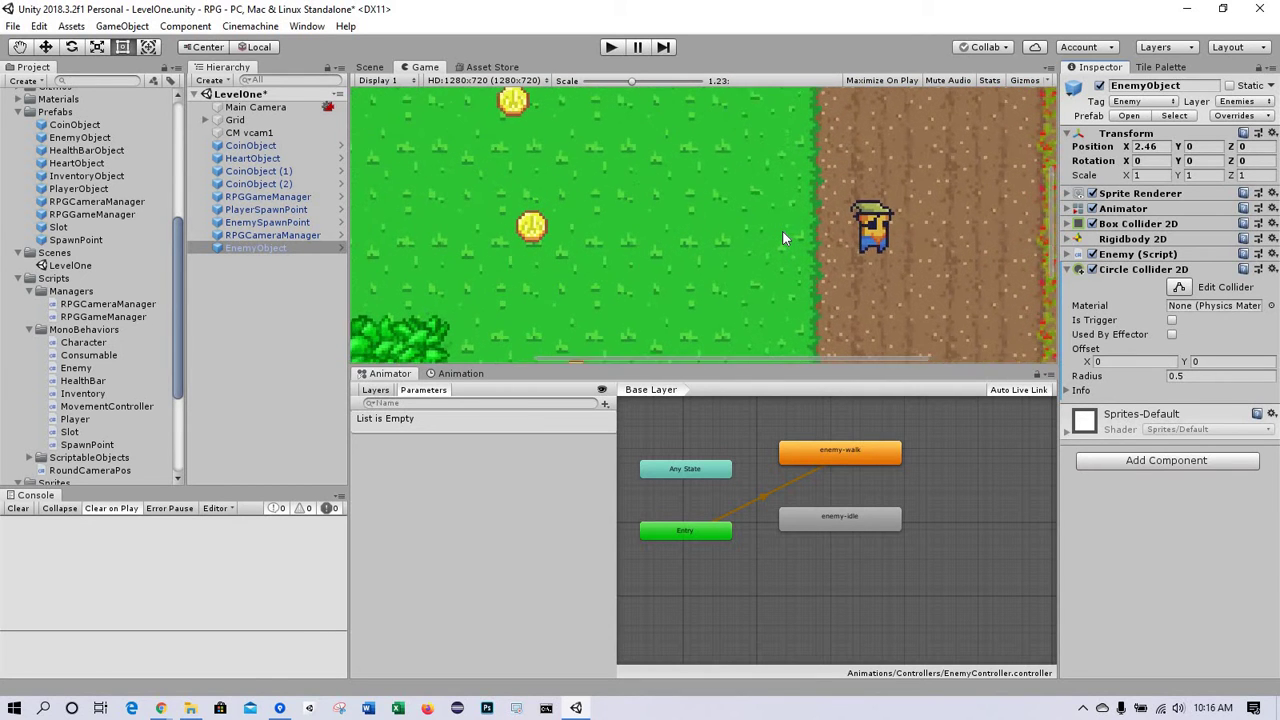
scroll(782, 238, "up", 1)
middle_click_drag(808, 242, 701, 225)
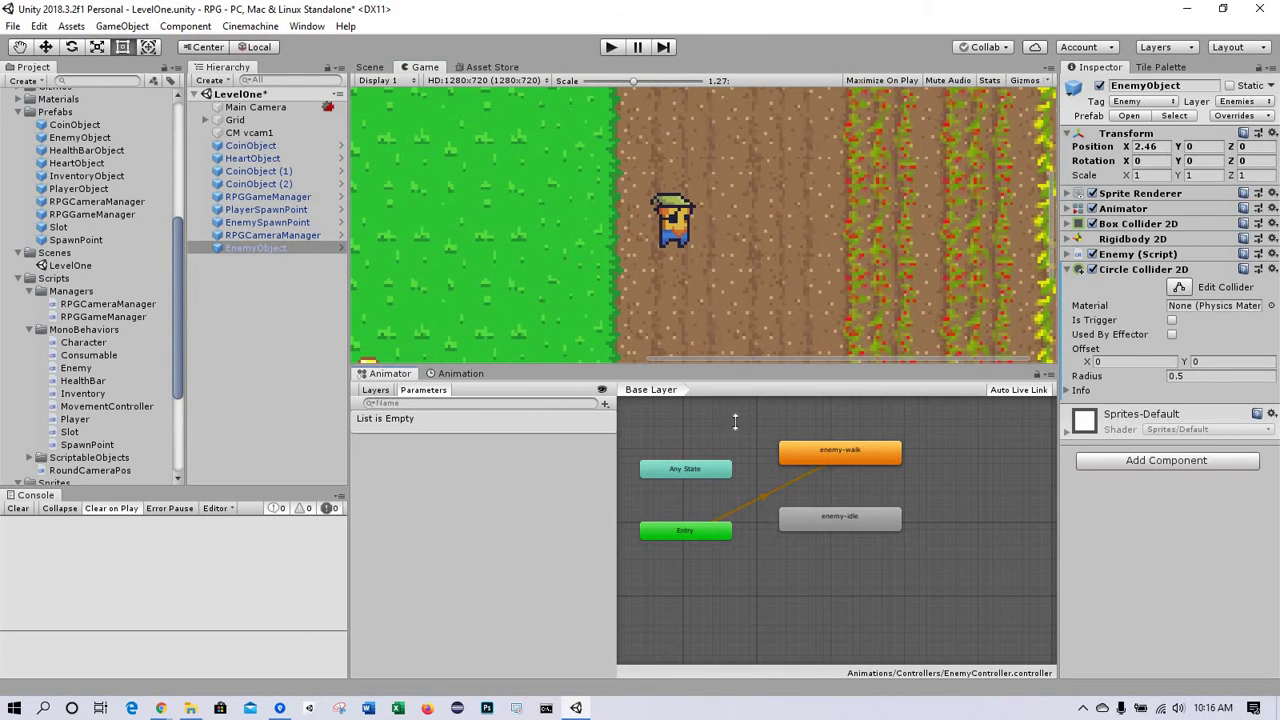
left_click_drag(728, 366, 728, 471)
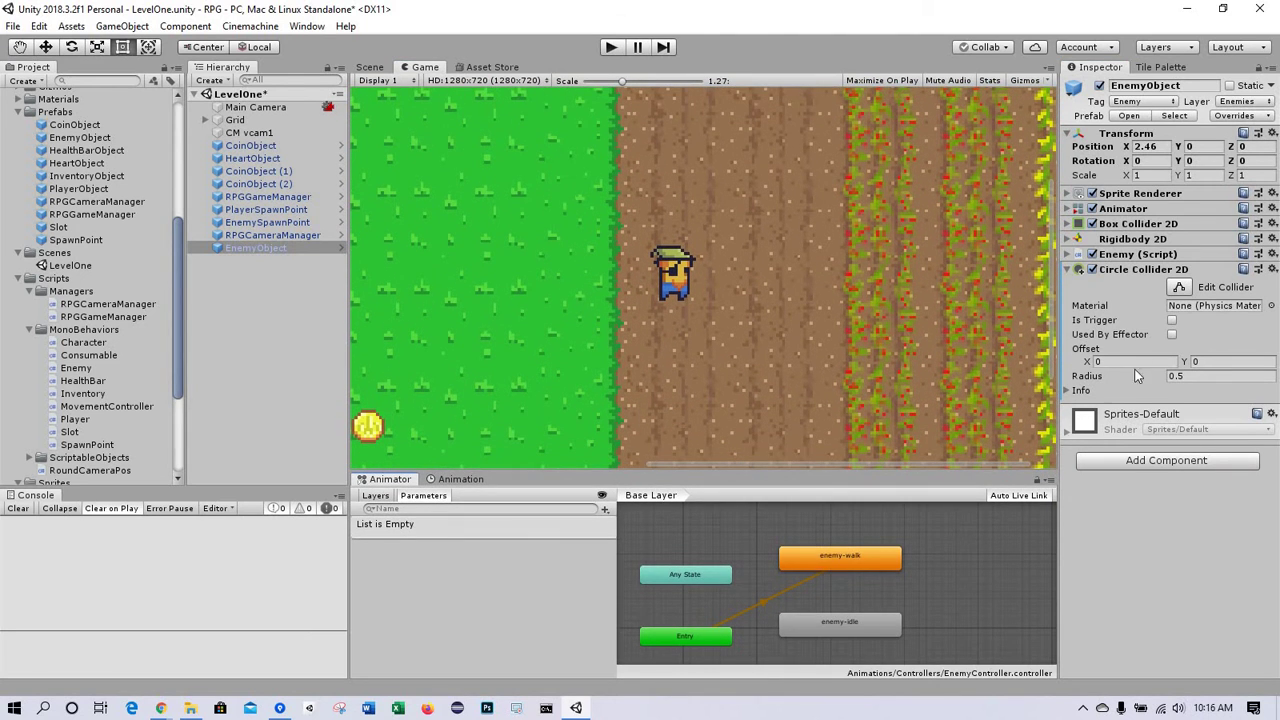
Make the Circle Collider 2D a trigger and set its radius to 1.
left_click(1172, 321)
left_click(1199, 378)
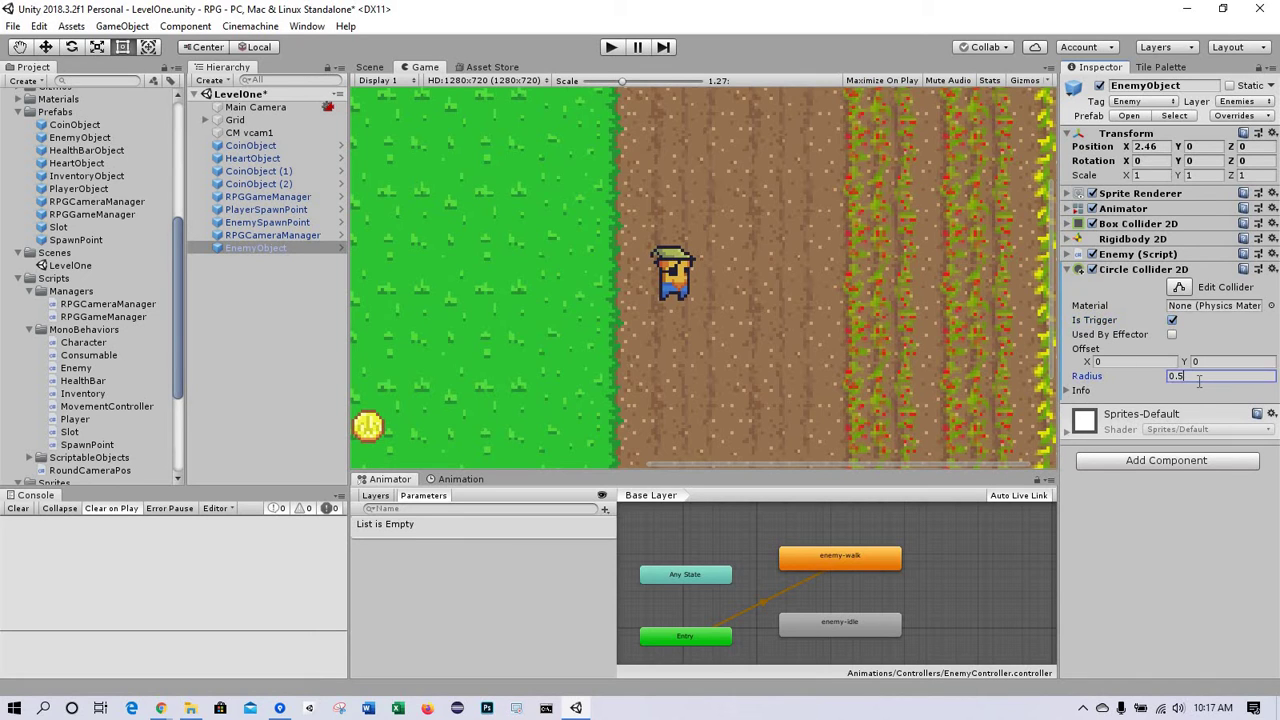
double_click(1199, 378)
type("1")
left_click(1180, 286)
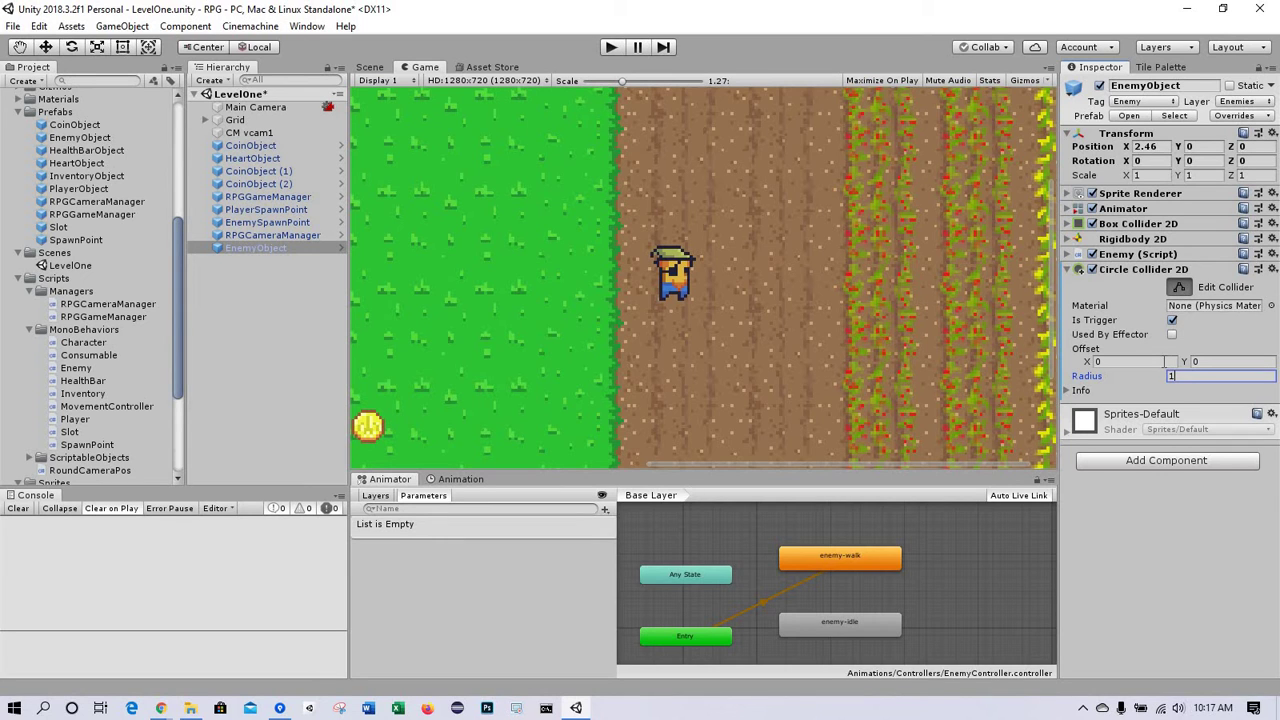
left_click(488, 236)
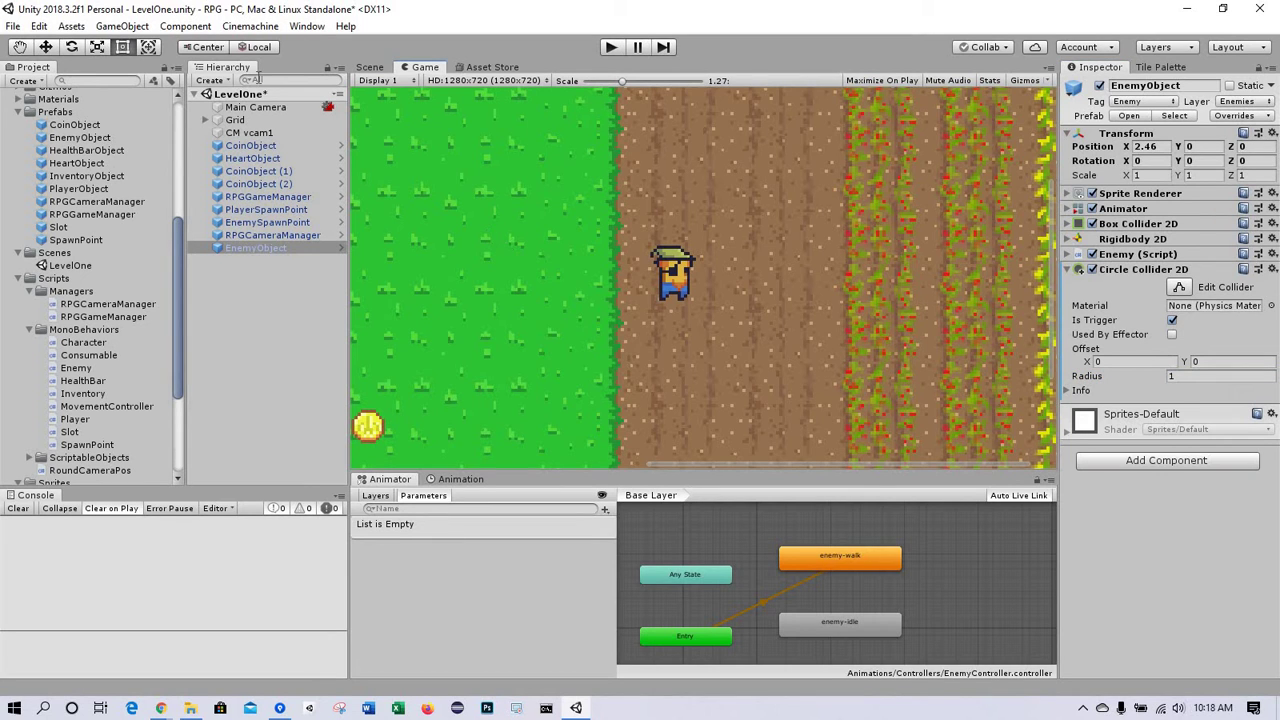
Switch to the Scene view and settle the collider radius back at 1 around the enemy.
left_click(367, 67)
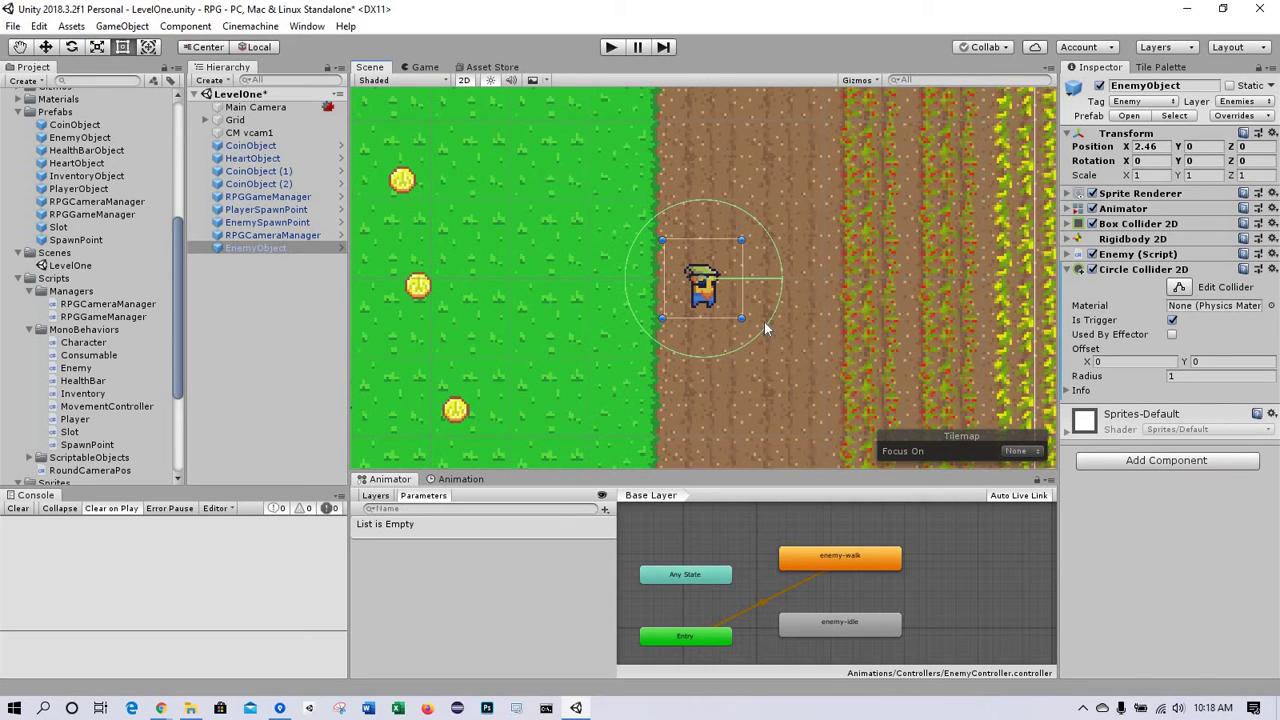
left_click(1185, 377)
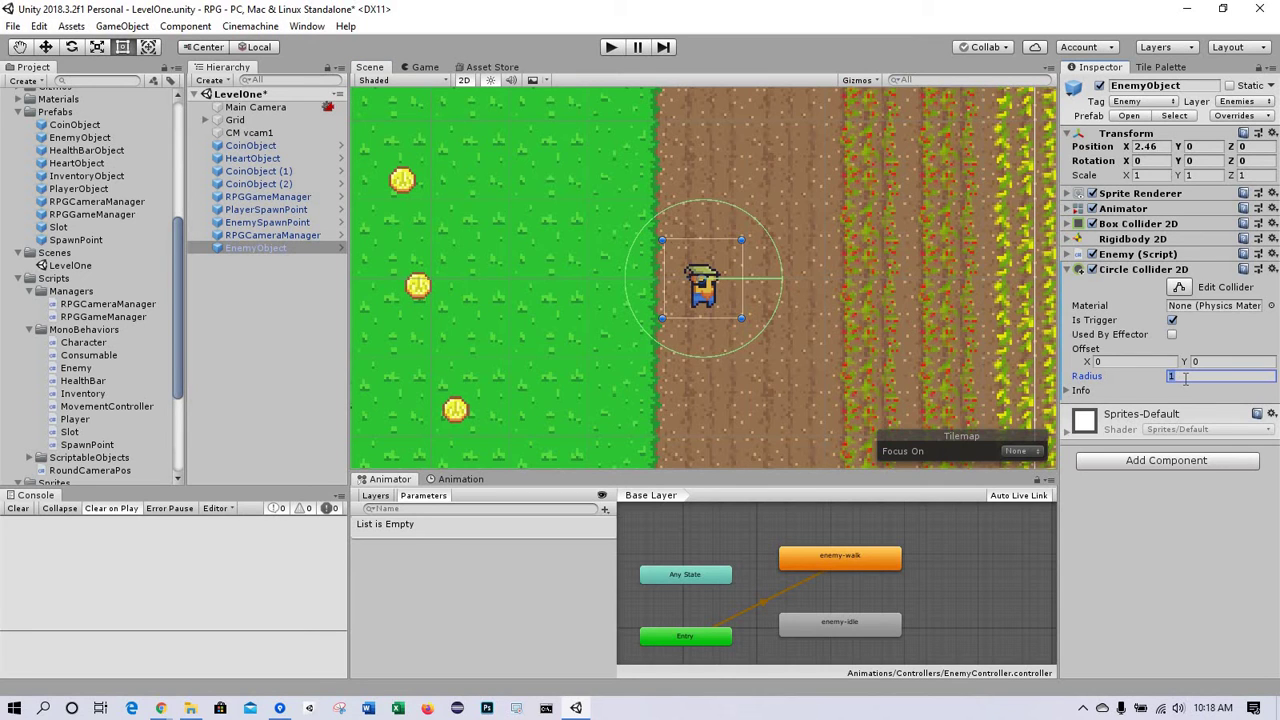
key("BackSpace")
type("2")
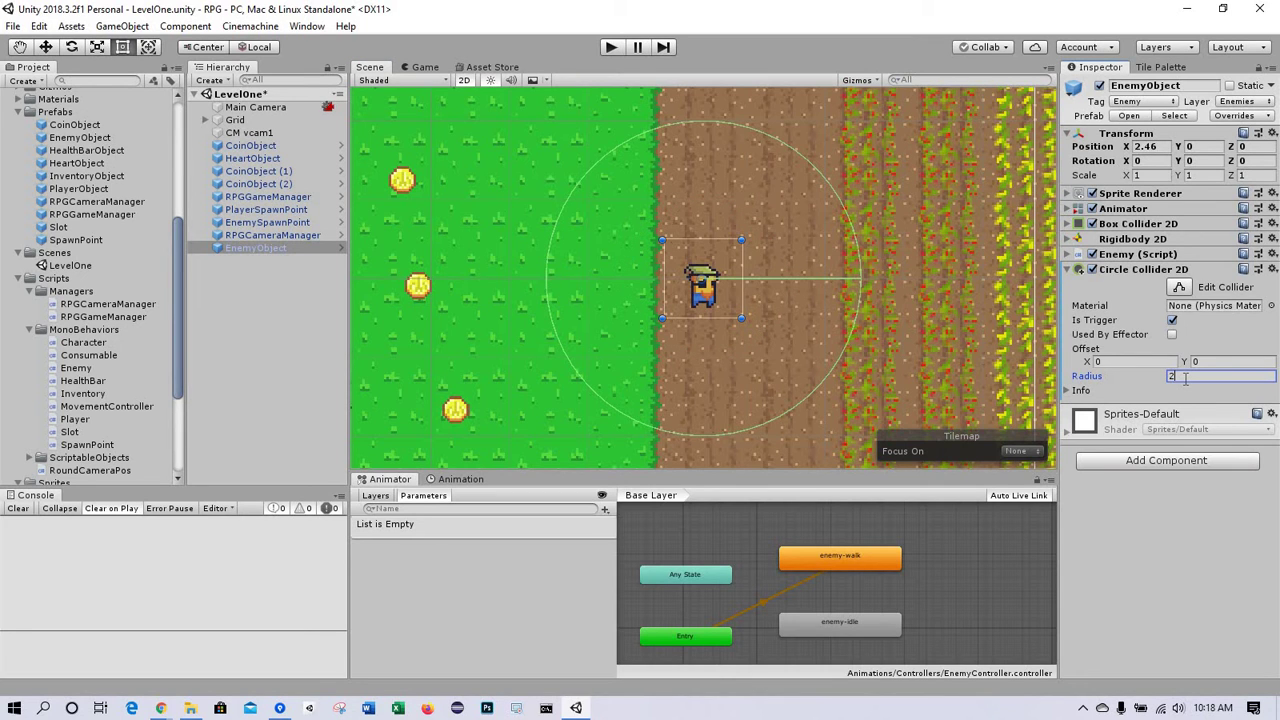
key("BackSpace")
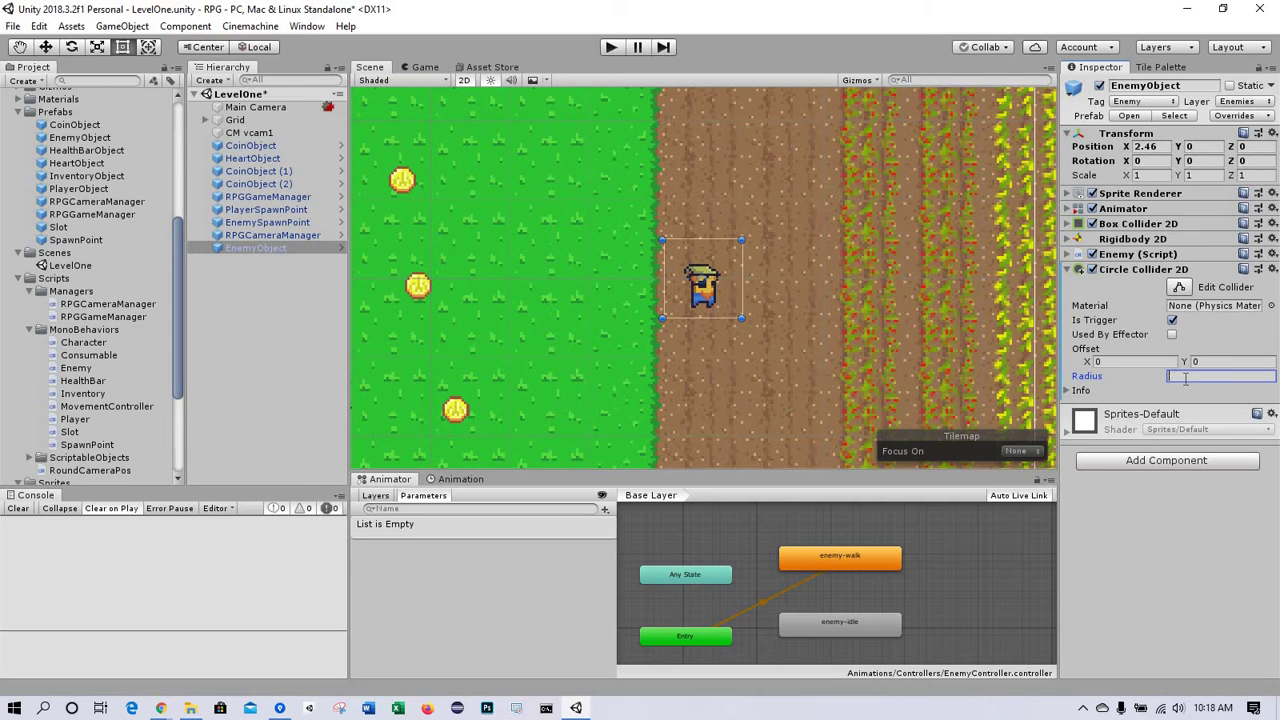
type("1")
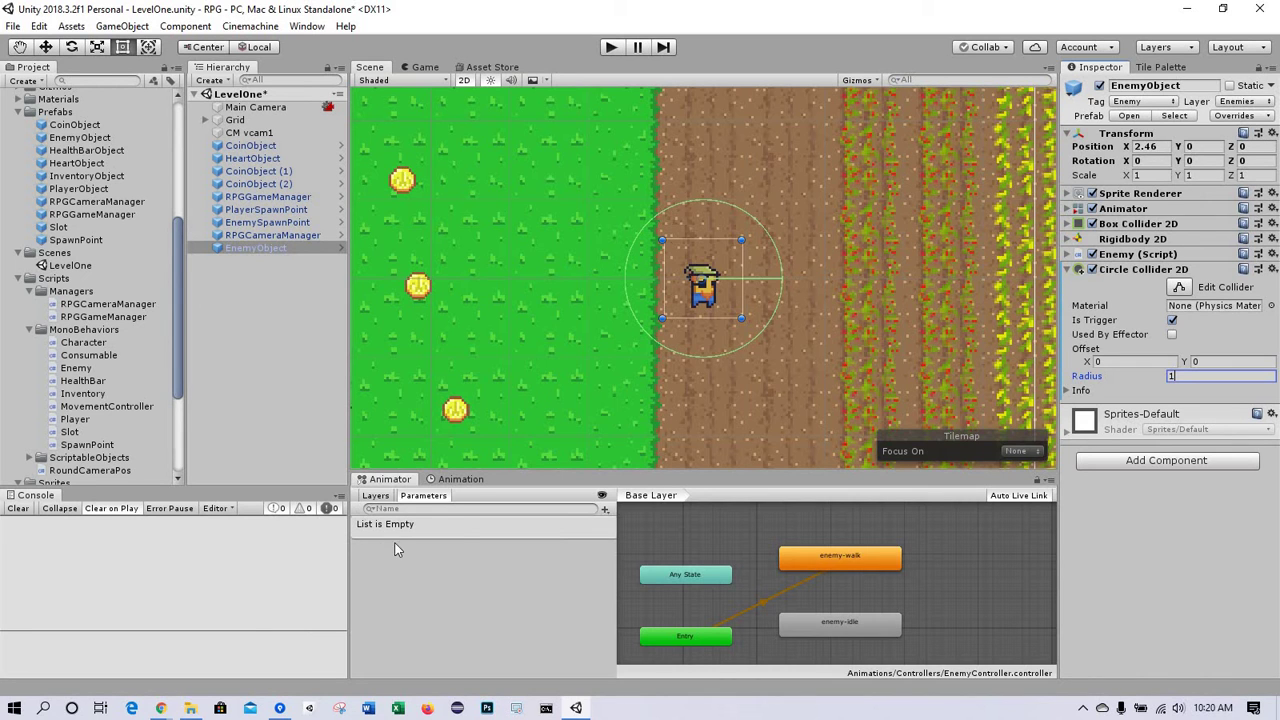
Copy Wander.cs from the Chapter 8 folder into MonoBehaviors and open it in Visual Studio.
left_click(190, 708)
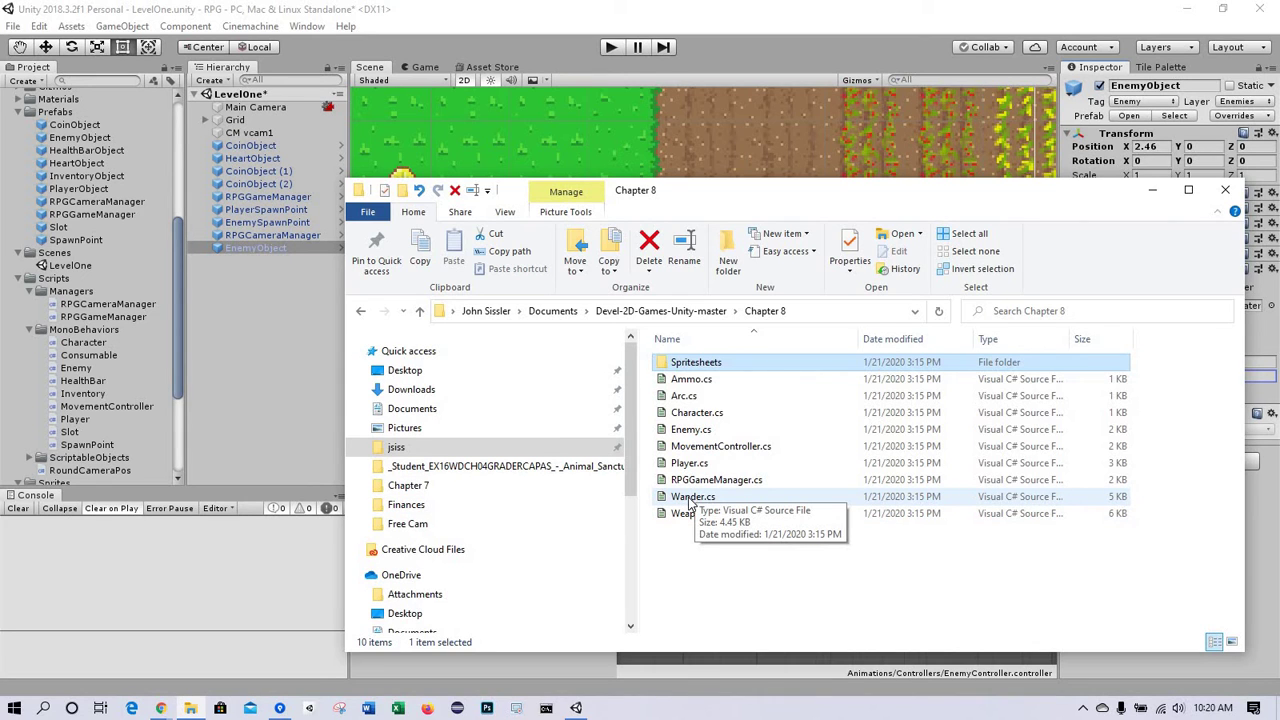
left_click_drag(688, 500, 113, 336)
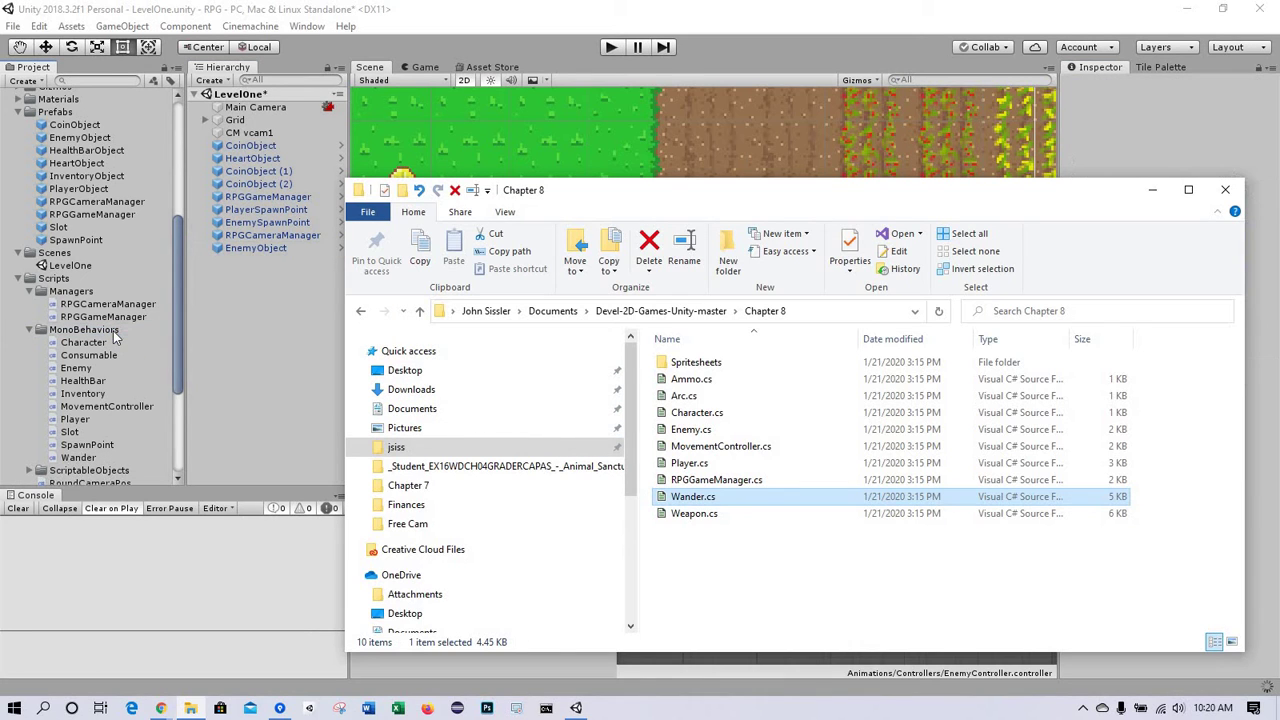
left_click(81, 461)
double_click(81, 460)
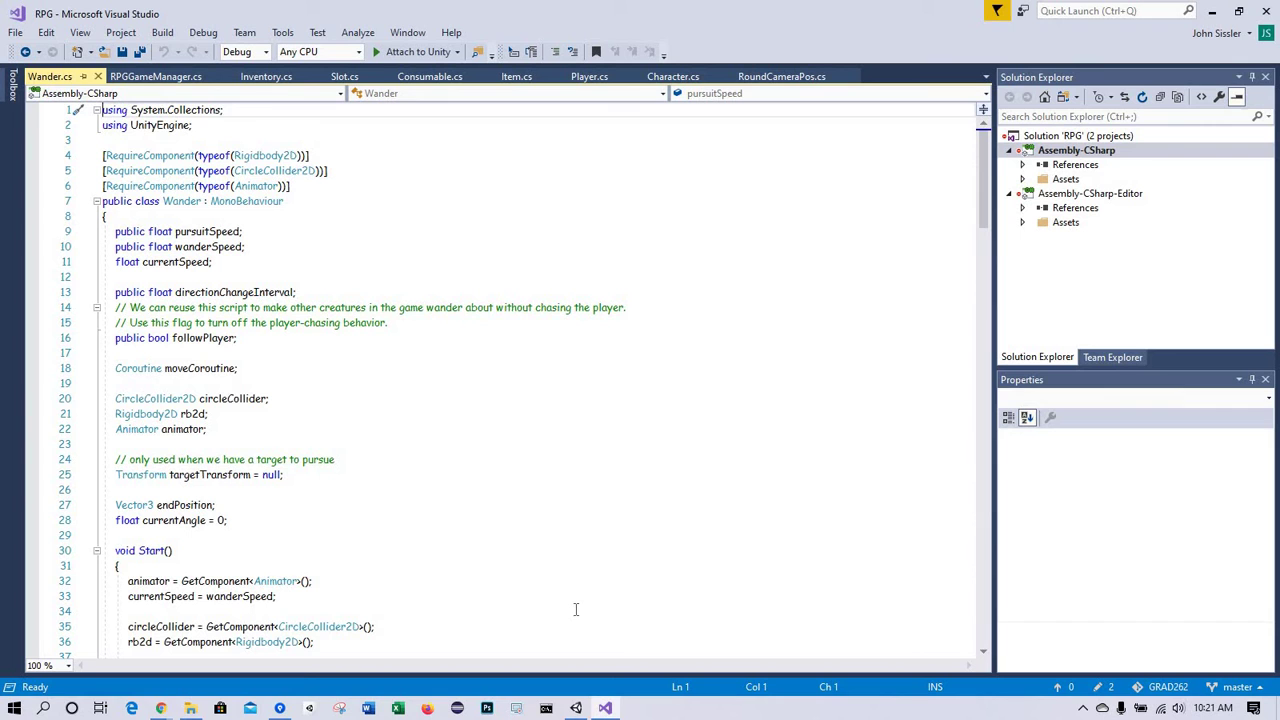
Return to the Unity editor after reviewing Wander.cs in Visual Studio.
left_click(576, 708)
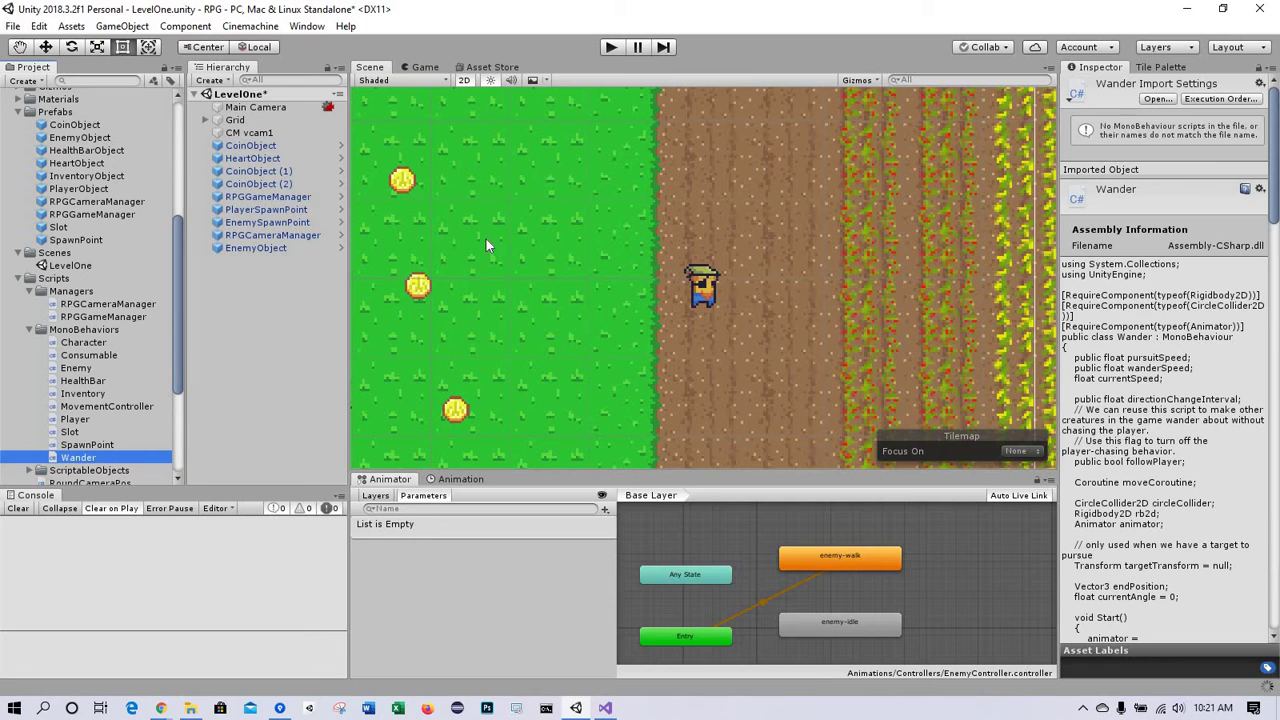
Select EnemyObject and attach the Wander script, leaving its speeds and interval at 0.
left_click(255, 248)
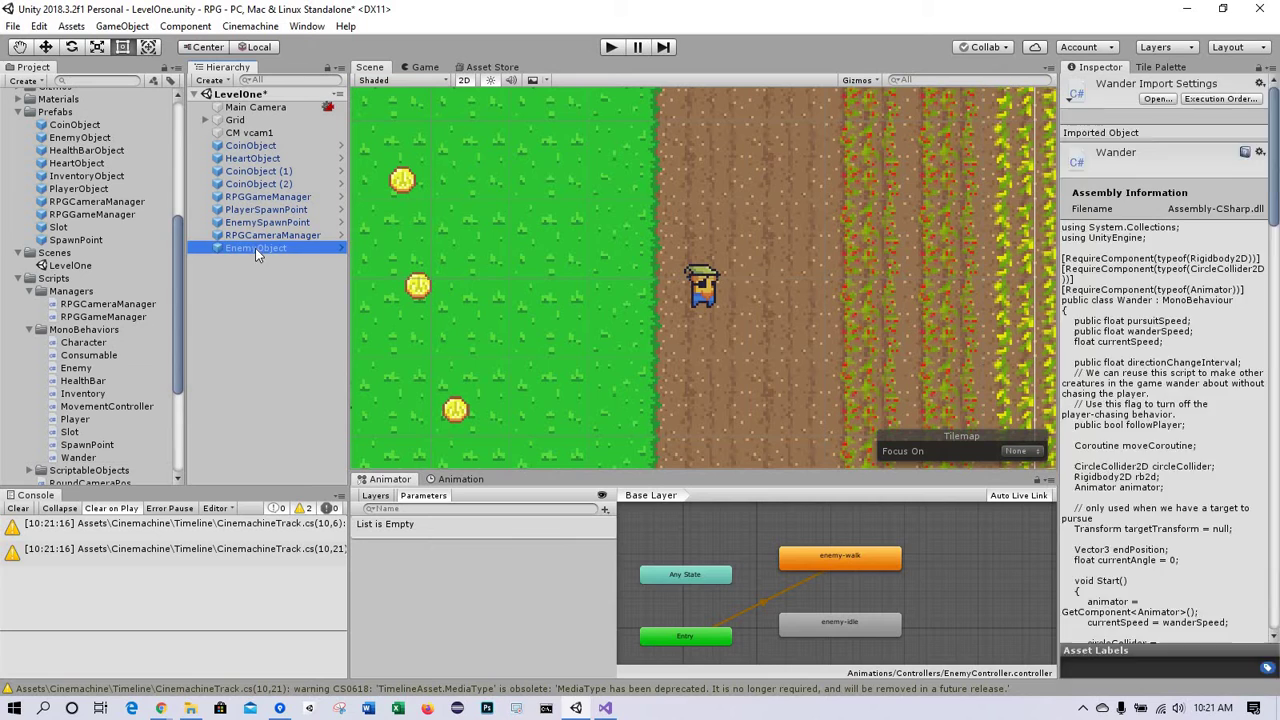
left_click(255, 248)
left_click_drag(255, 250, 255, 226)
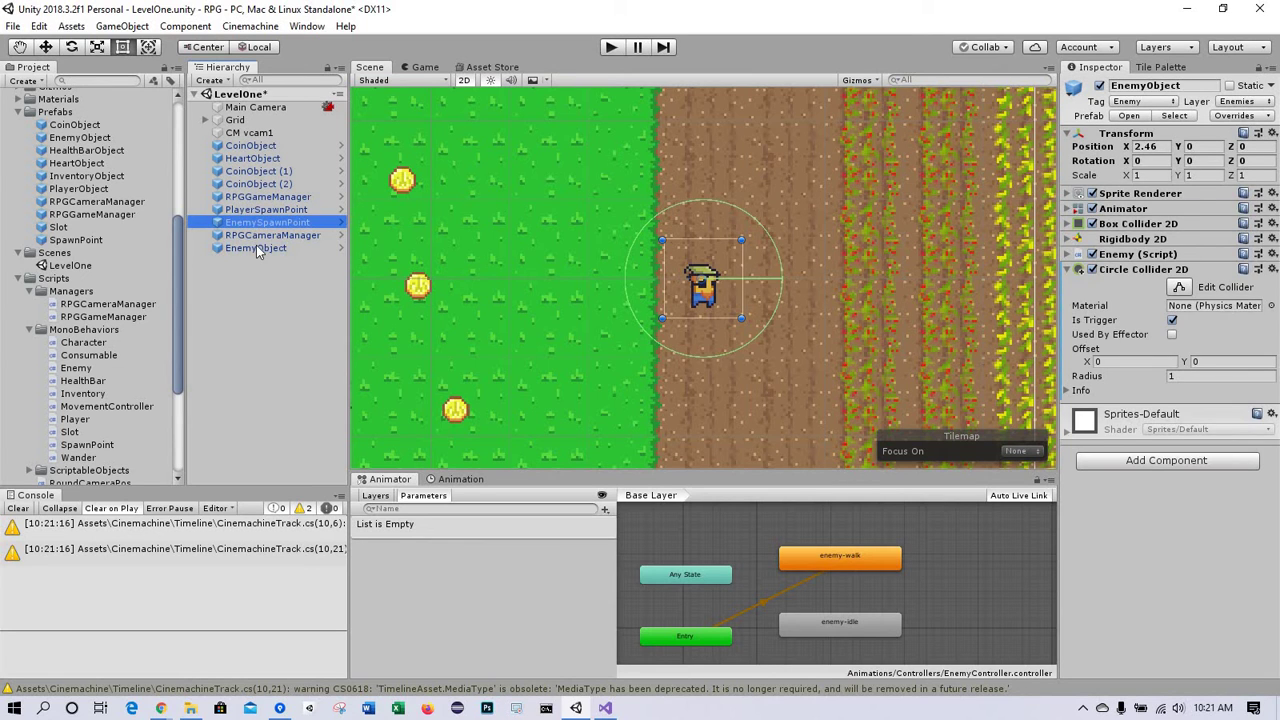
left_click(257, 248)
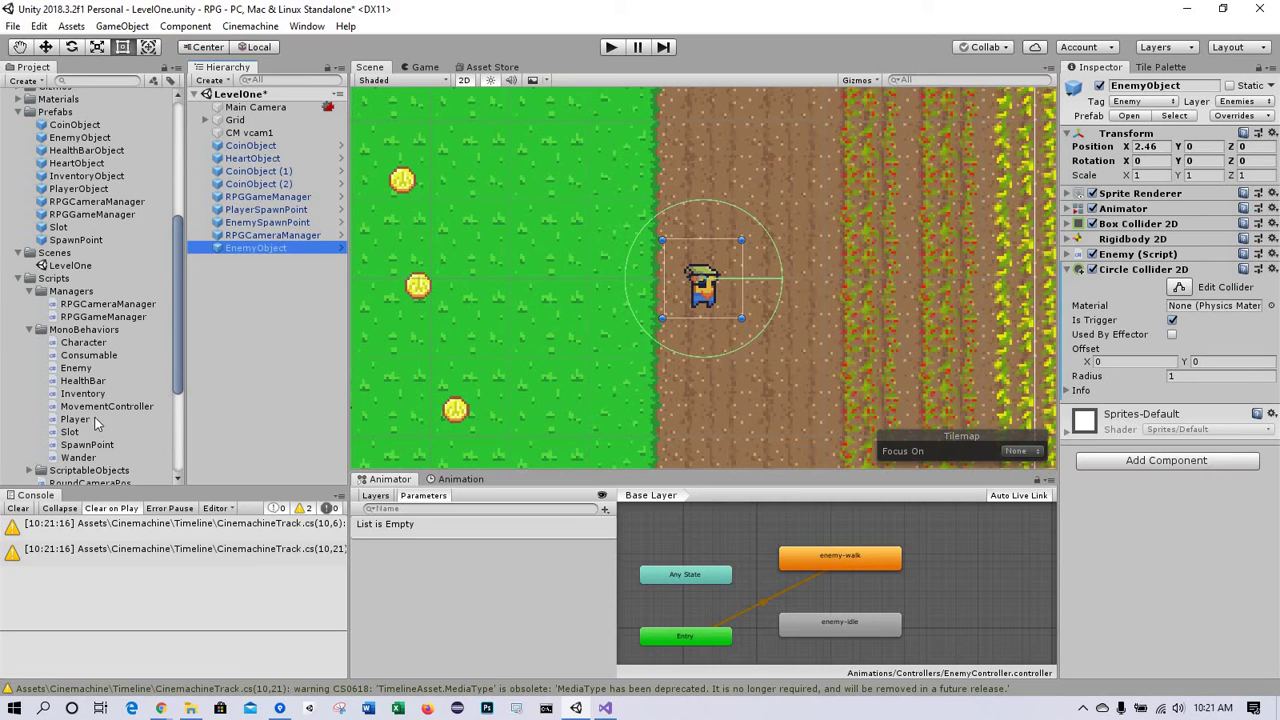
left_click_drag(78, 458, 1163, 546)
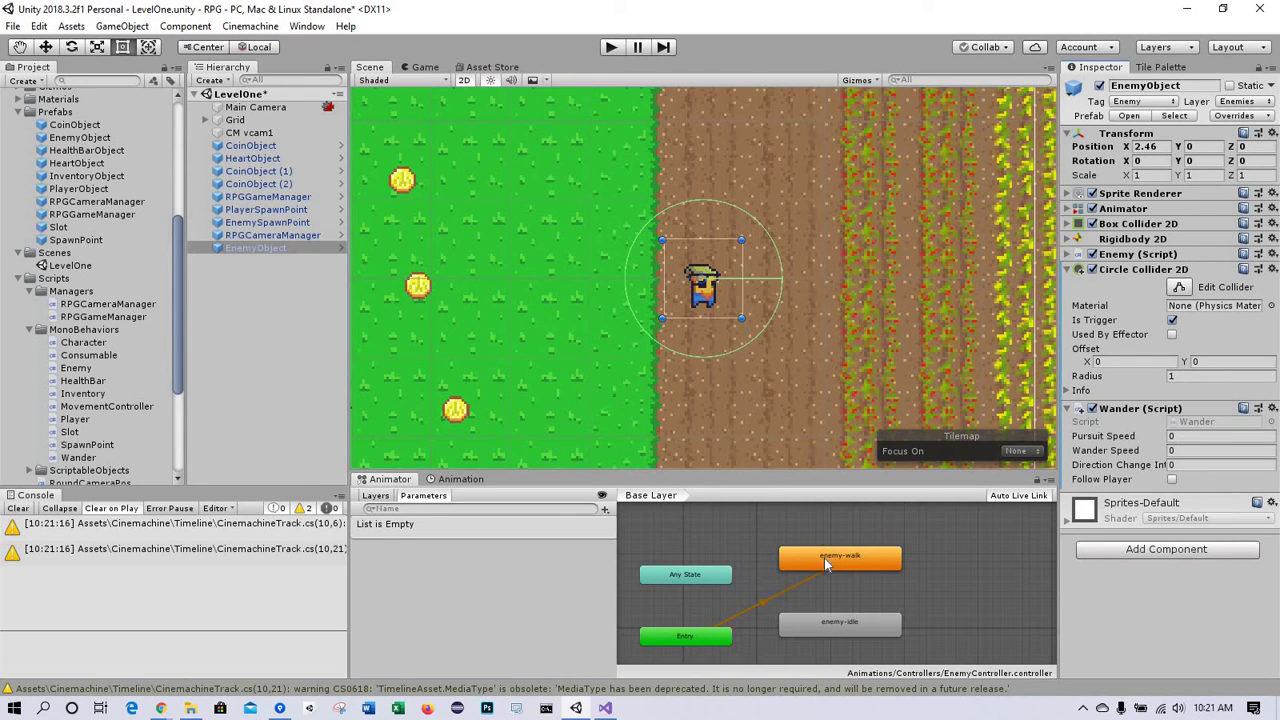
Play the scene to test the enemy, then stop once isWalking warnings fill the console.
left_click(610, 48)
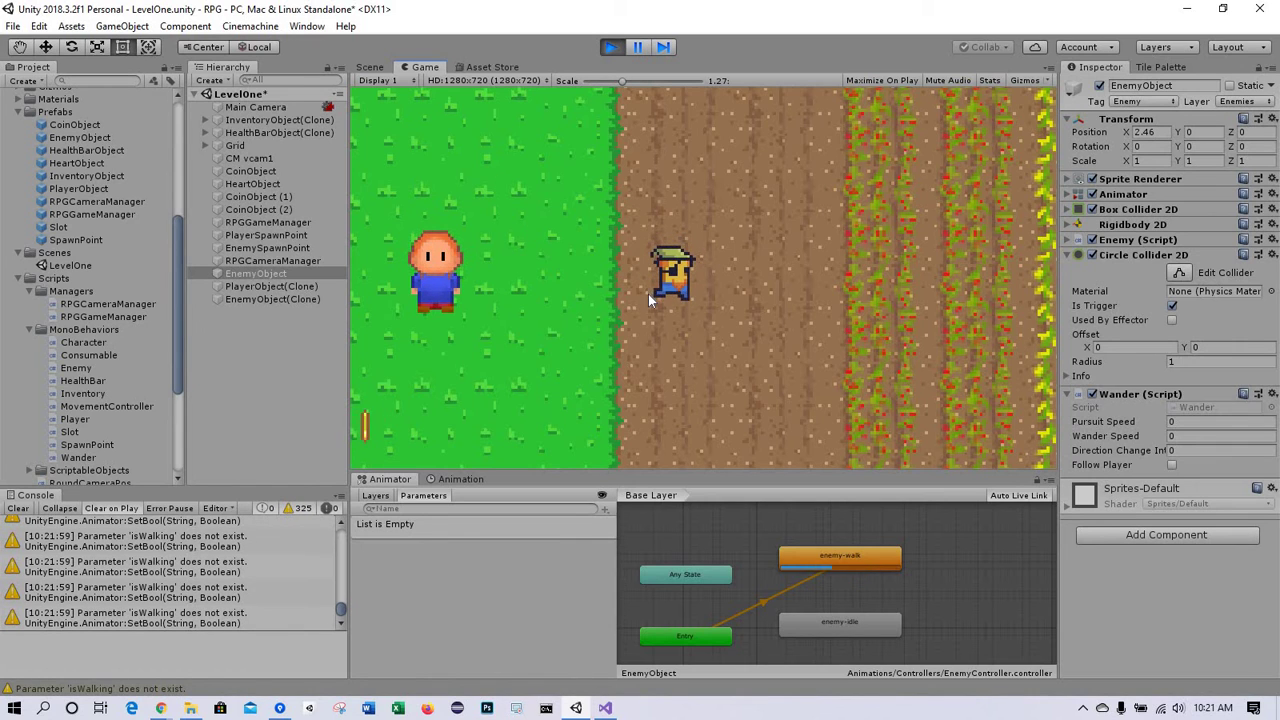
left_click(610, 47)
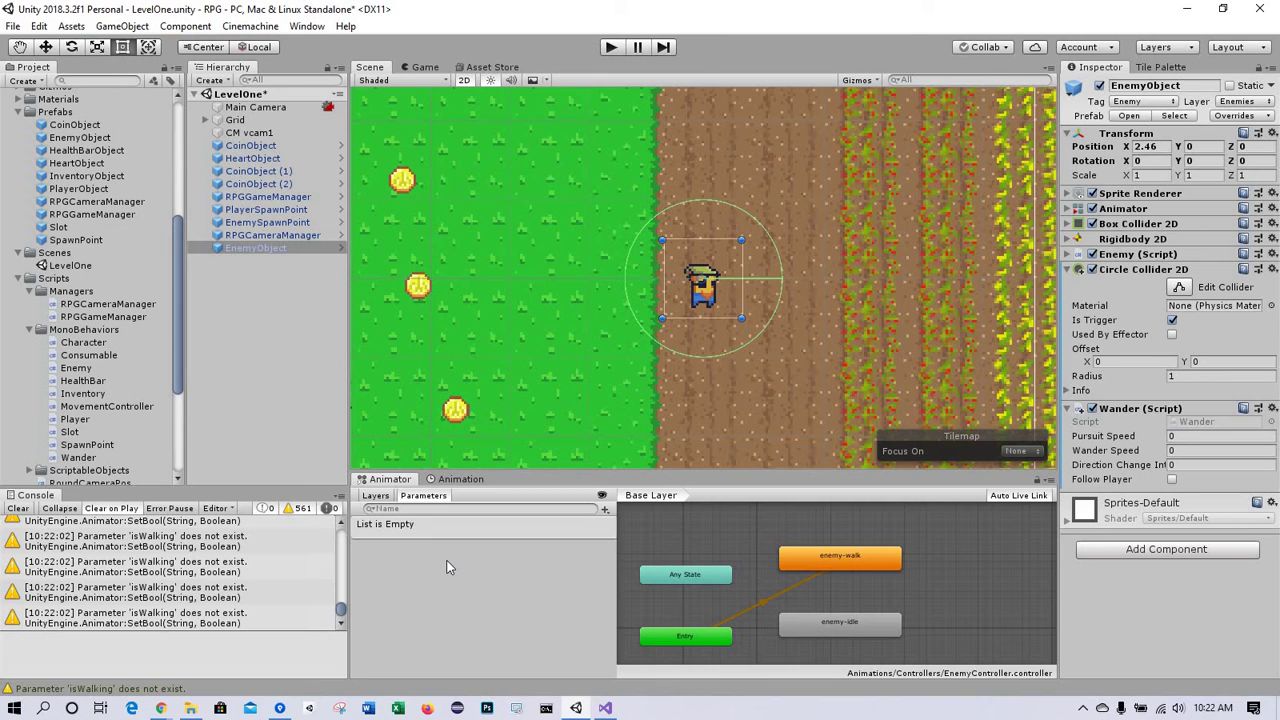
Add an unchecked Bool parameter named isWalking to the EnemyController animator.
left_click(604, 512)
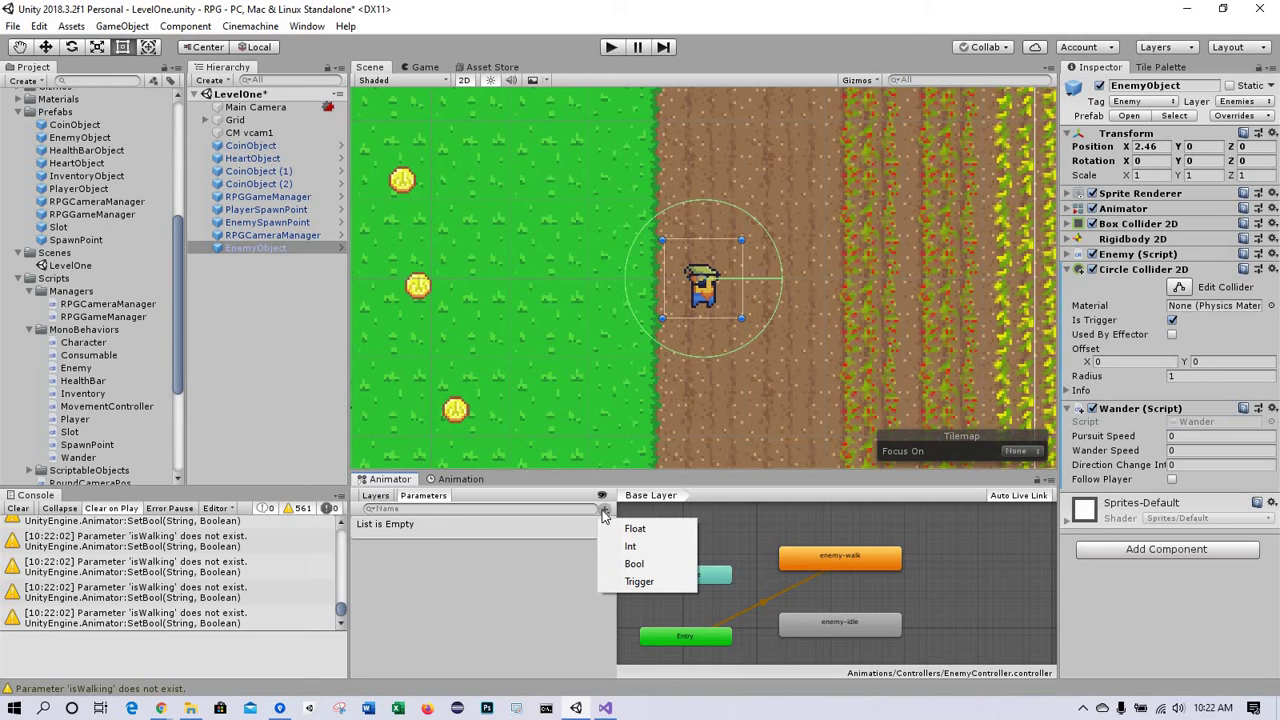
left_click(636, 564)
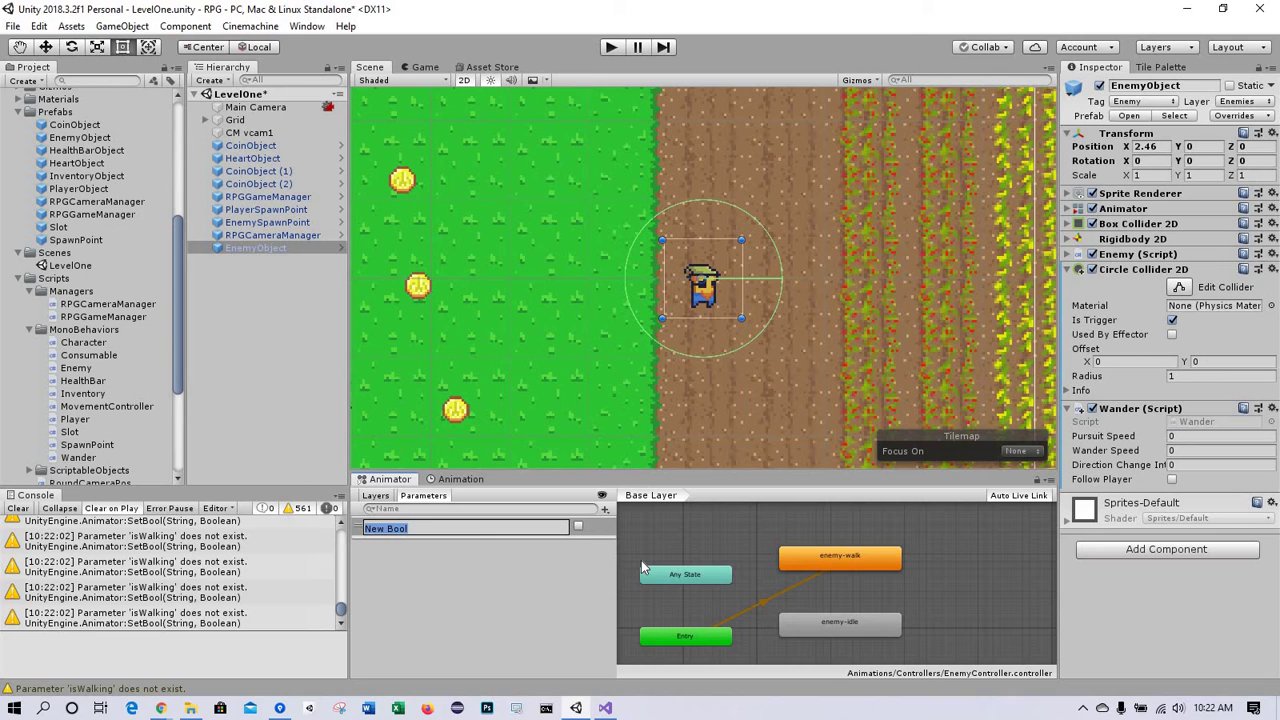
type("isWalking")
left_click(529, 541)
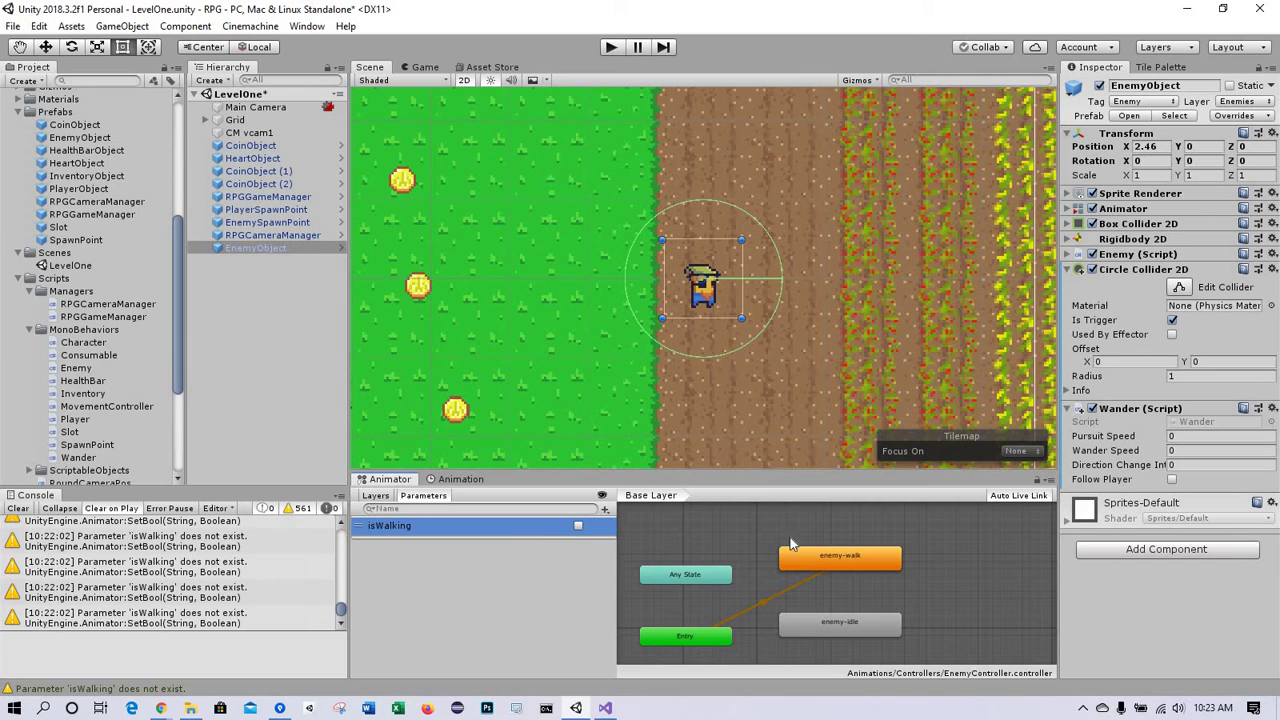
Create a transition from the enemy-idle state to enemy-walk.
left_click(826, 626)
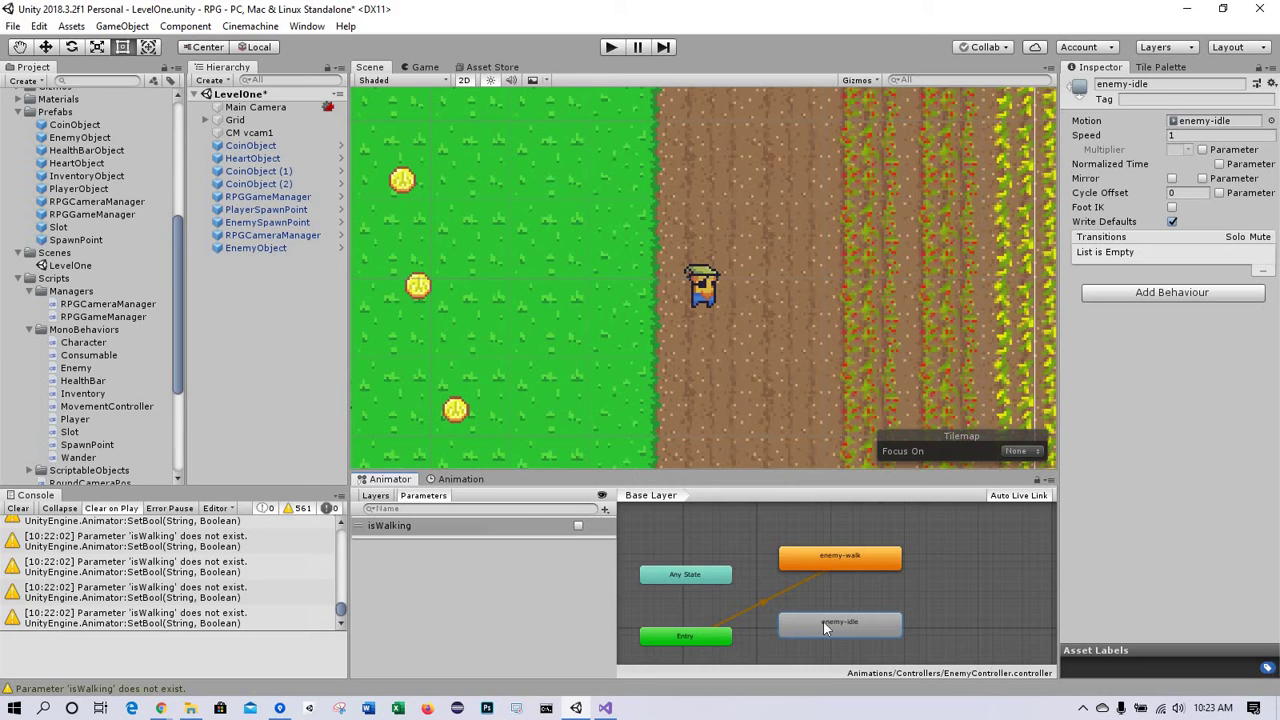
right_click(823, 626)
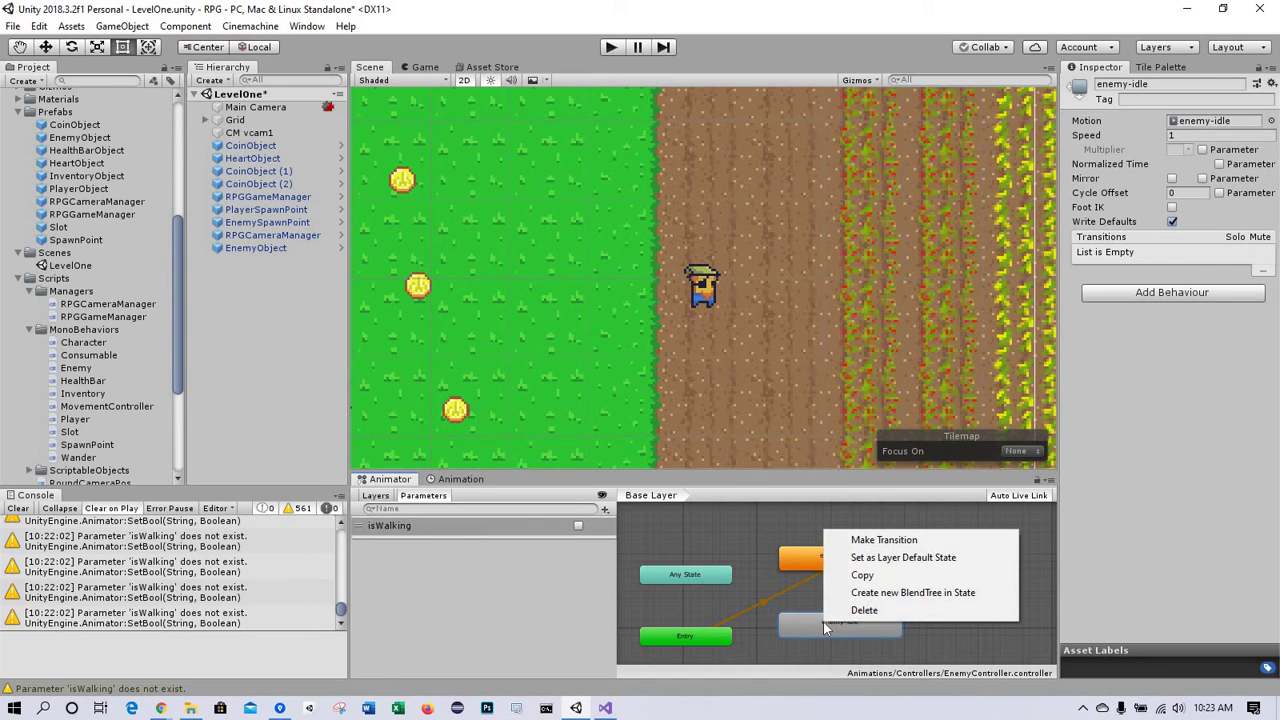
left_click(885, 541)
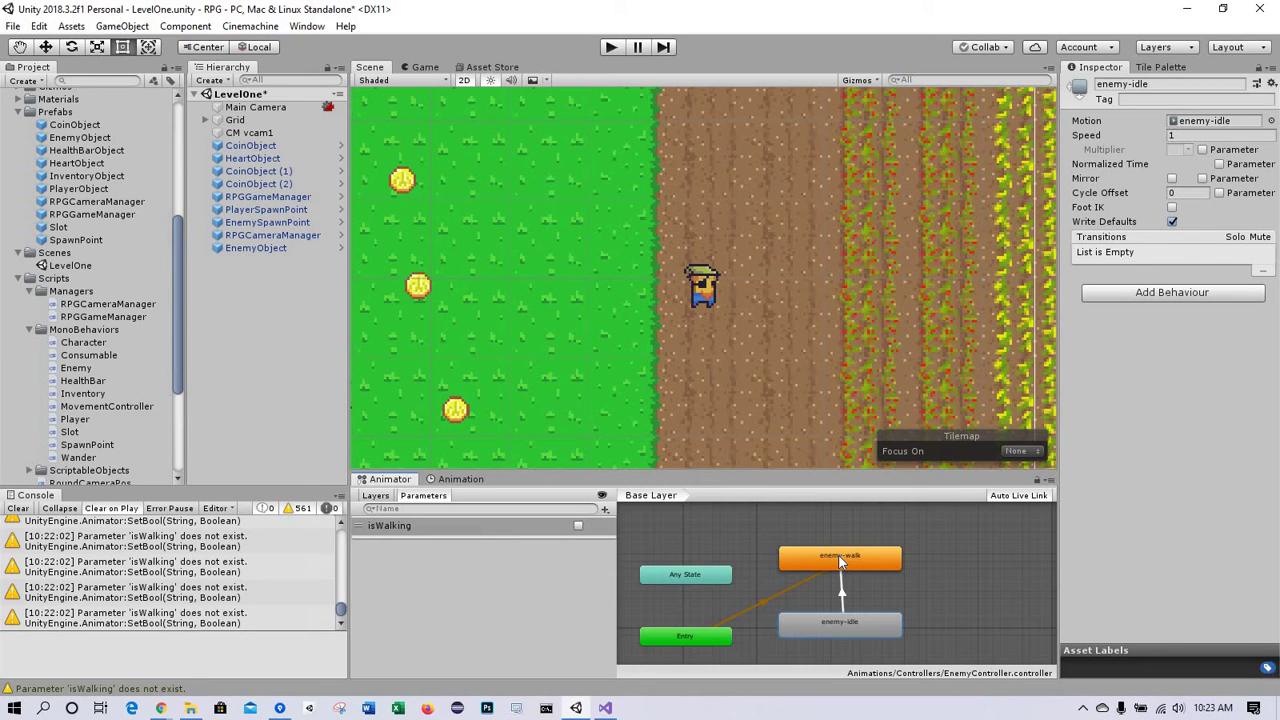
left_click(840, 562)
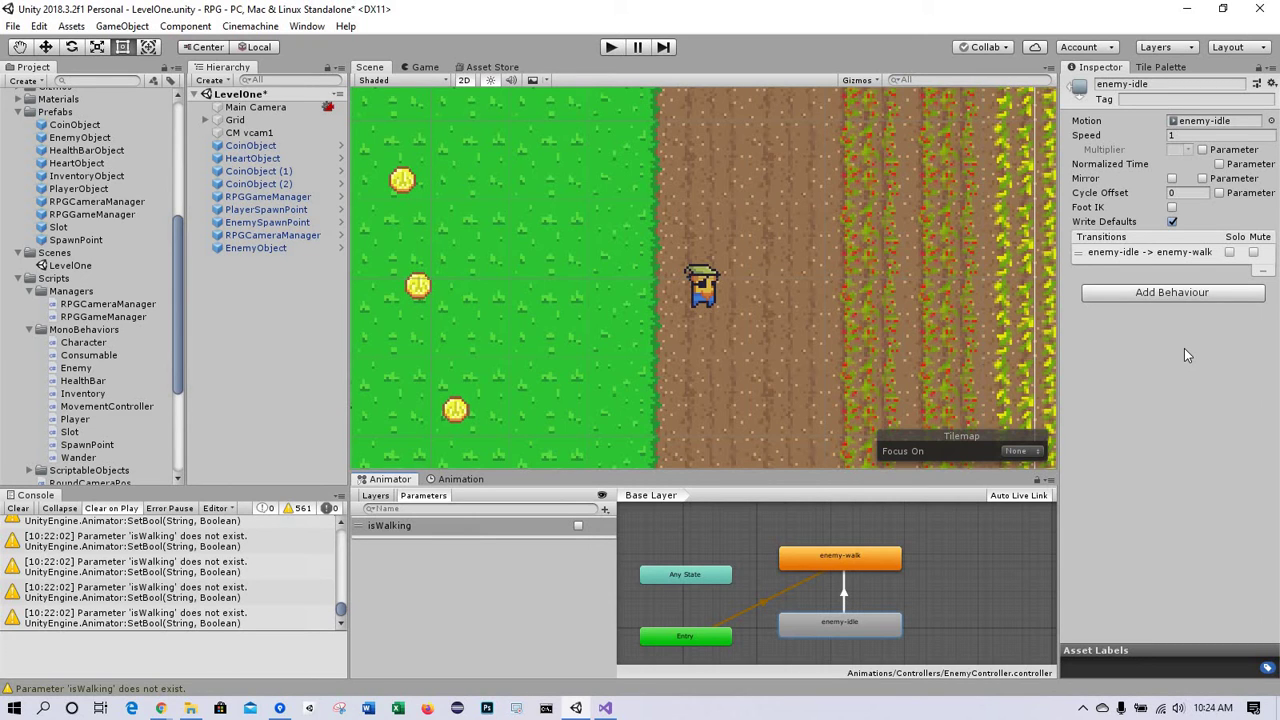
left_click(847, 591)
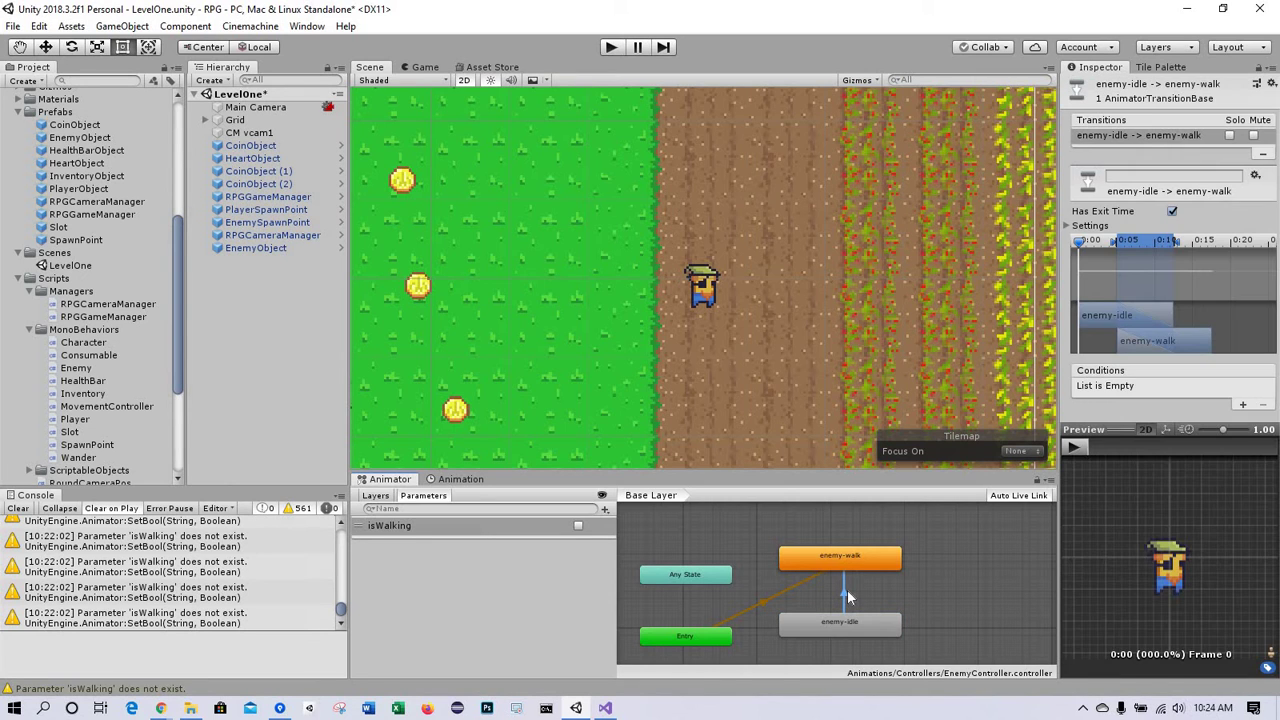
Give the transition an isWalking condition, no exit time or fixed duration, Current State Then Next State interruption, duration 0.
left_click(1243, 404)
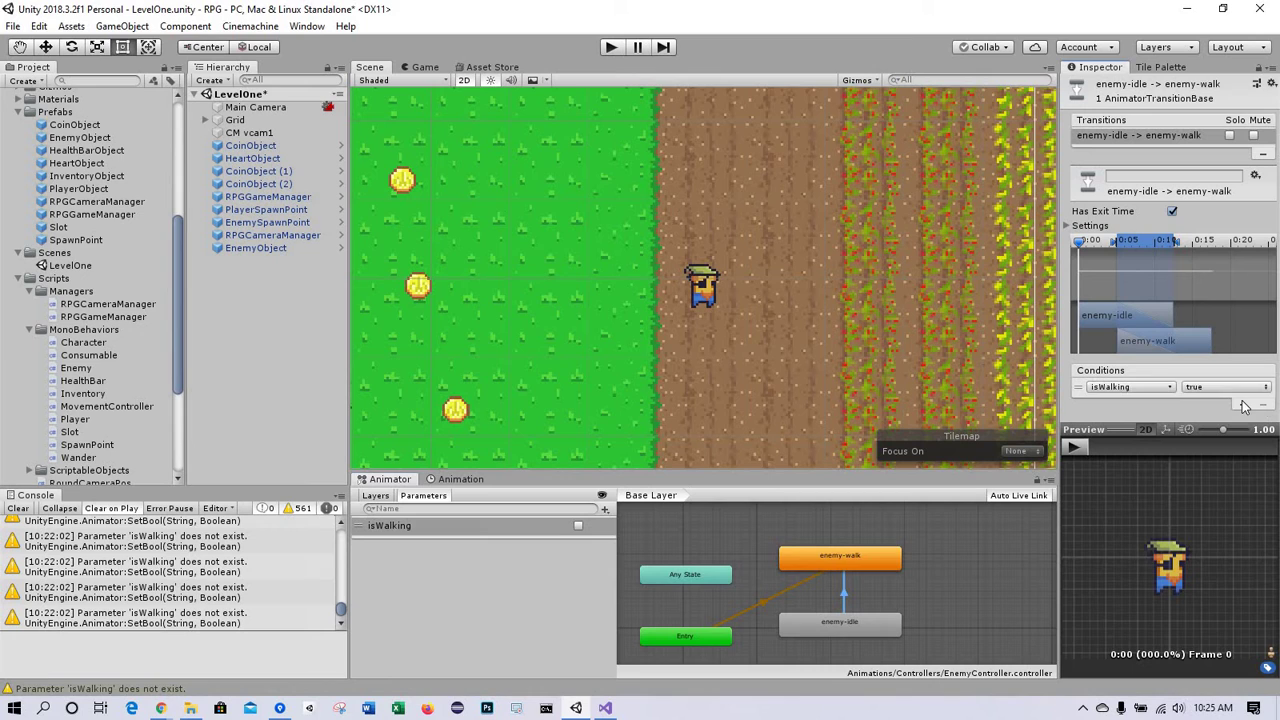
left_click(1172, 213)
left_click(1066, 225)
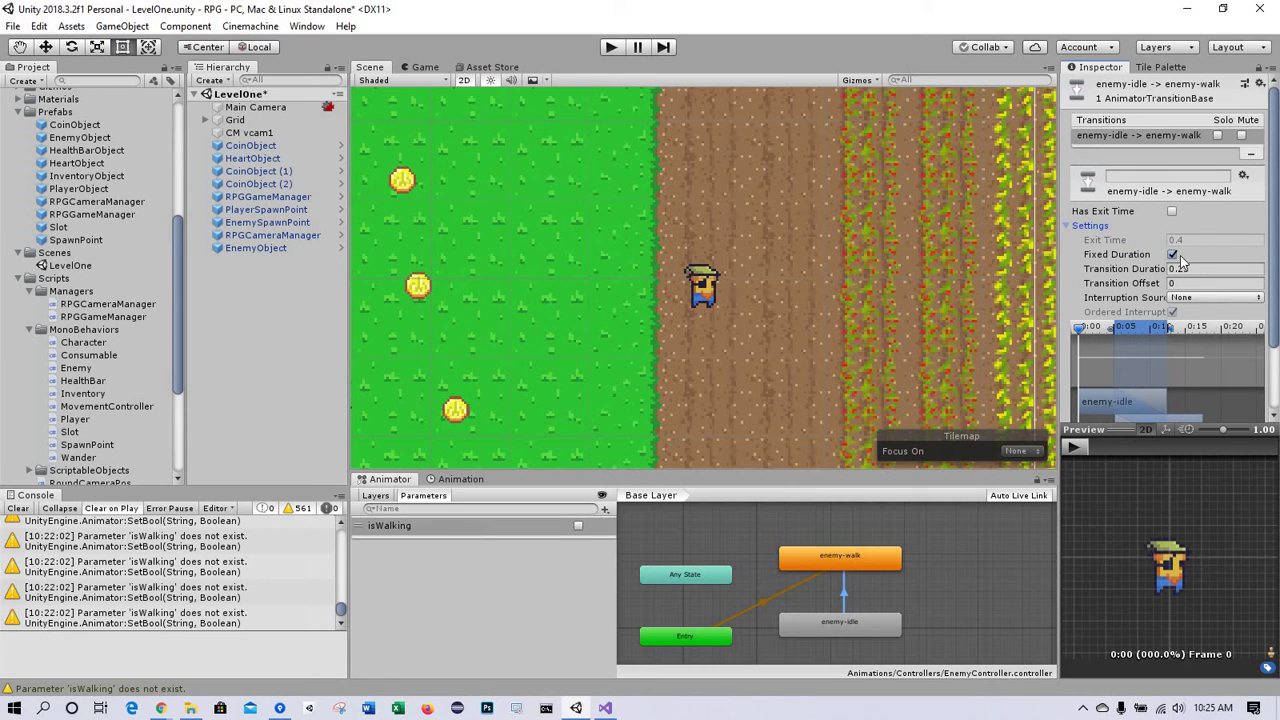
left_click(1172, 255)
left_click(1184, 297)
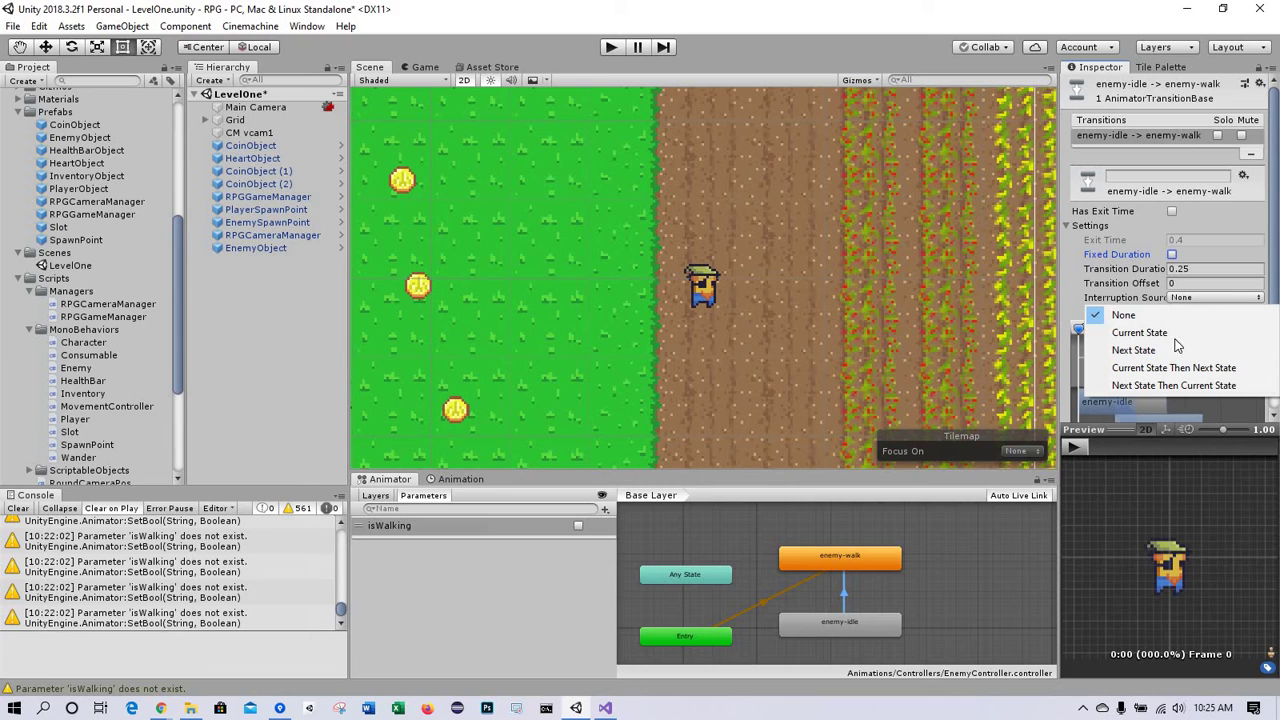
left_click(1188, 369)
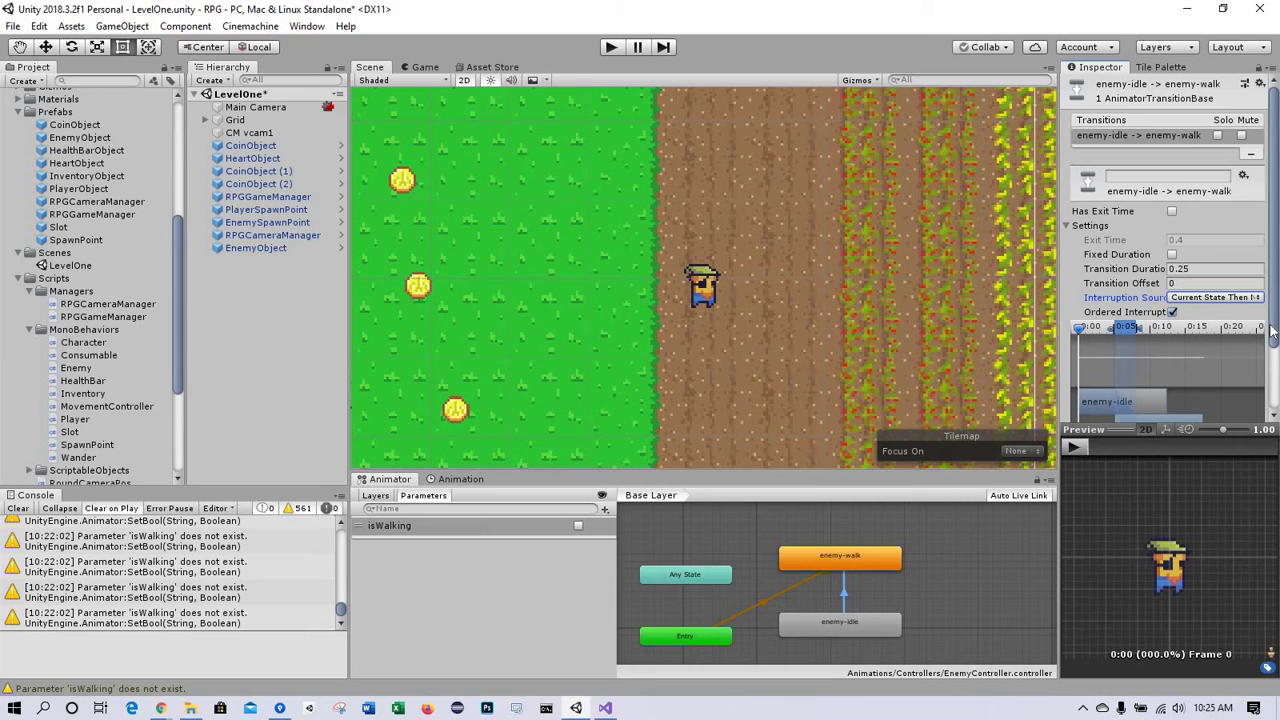
left_click(1202, 268)
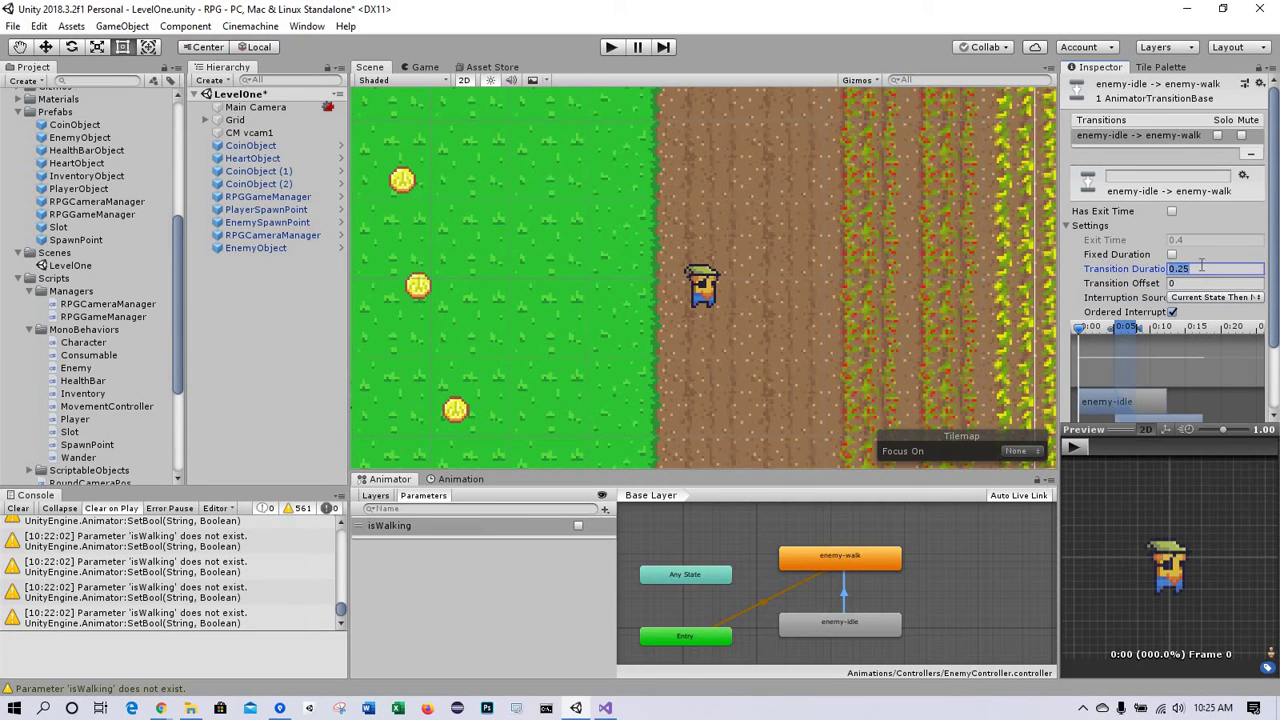
type("0")
Add an enemy-walk to enemy-idle transition with the condition isWalking false.
left_click(854, 562)
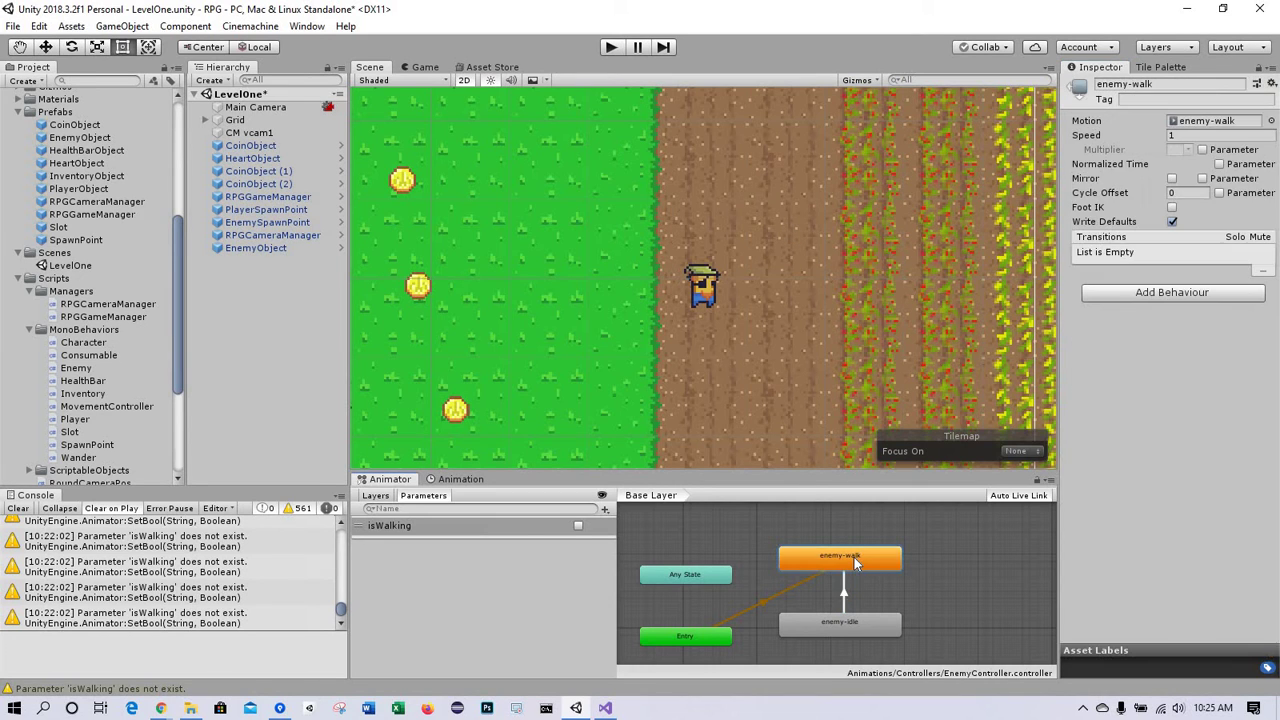
right_click(854, 562)
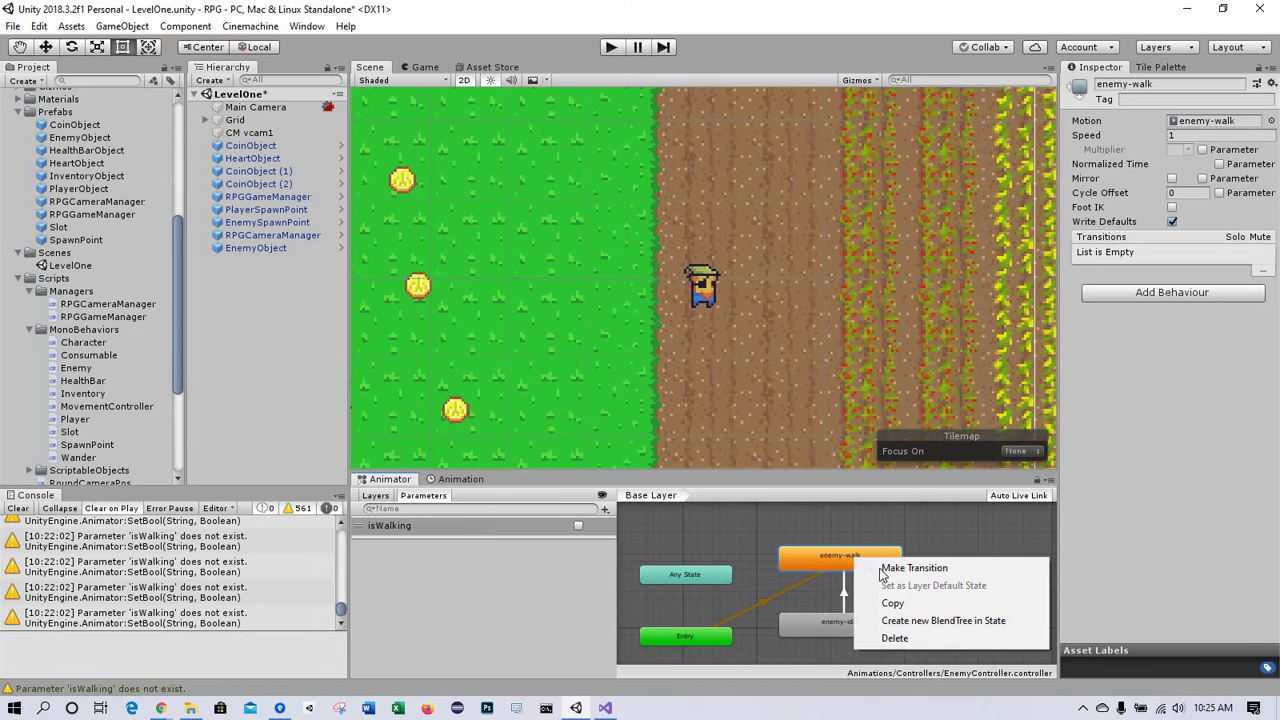
left_click(894, 570)
left_click(860, 622)
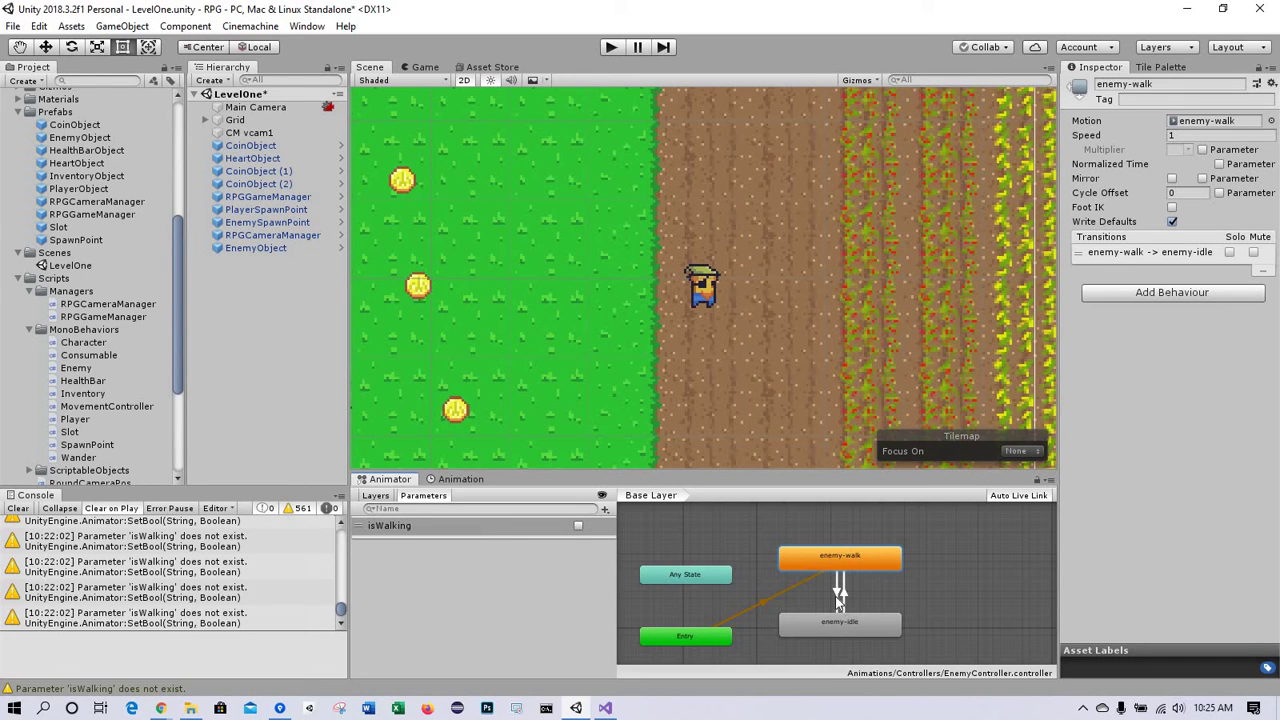
left_click(836, 592)
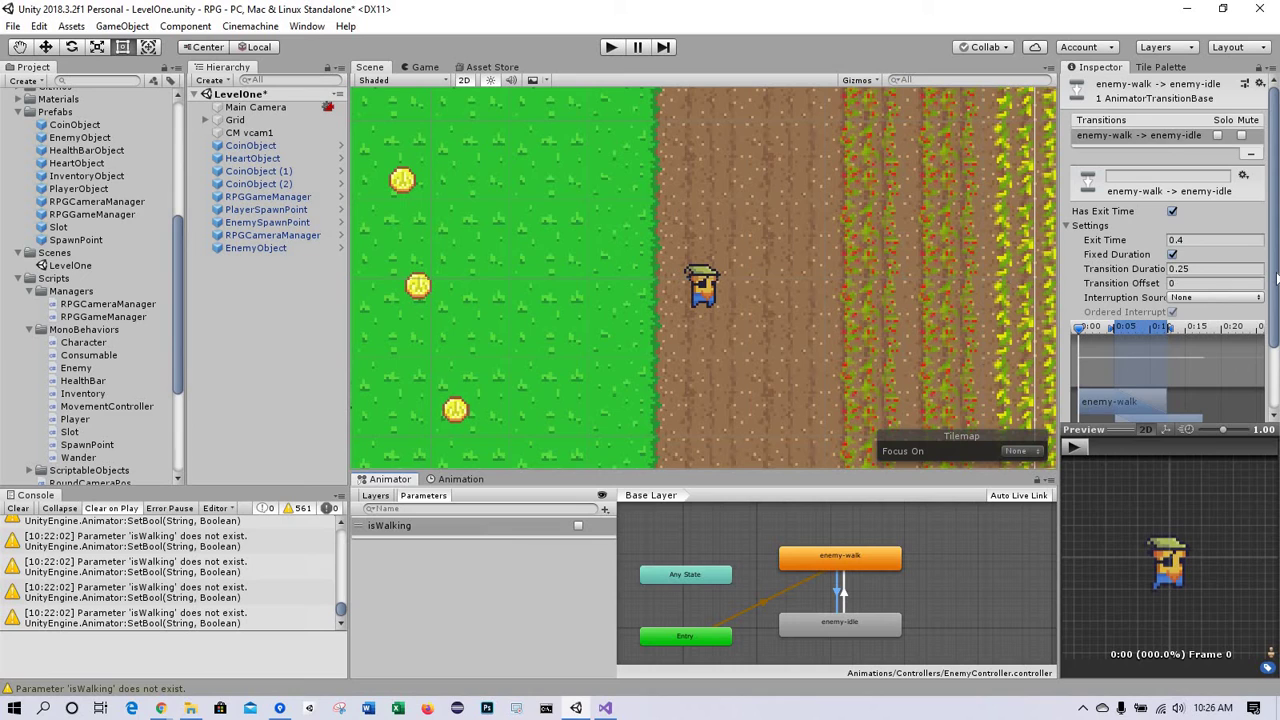
scroll(1277, 280, "down", 3)
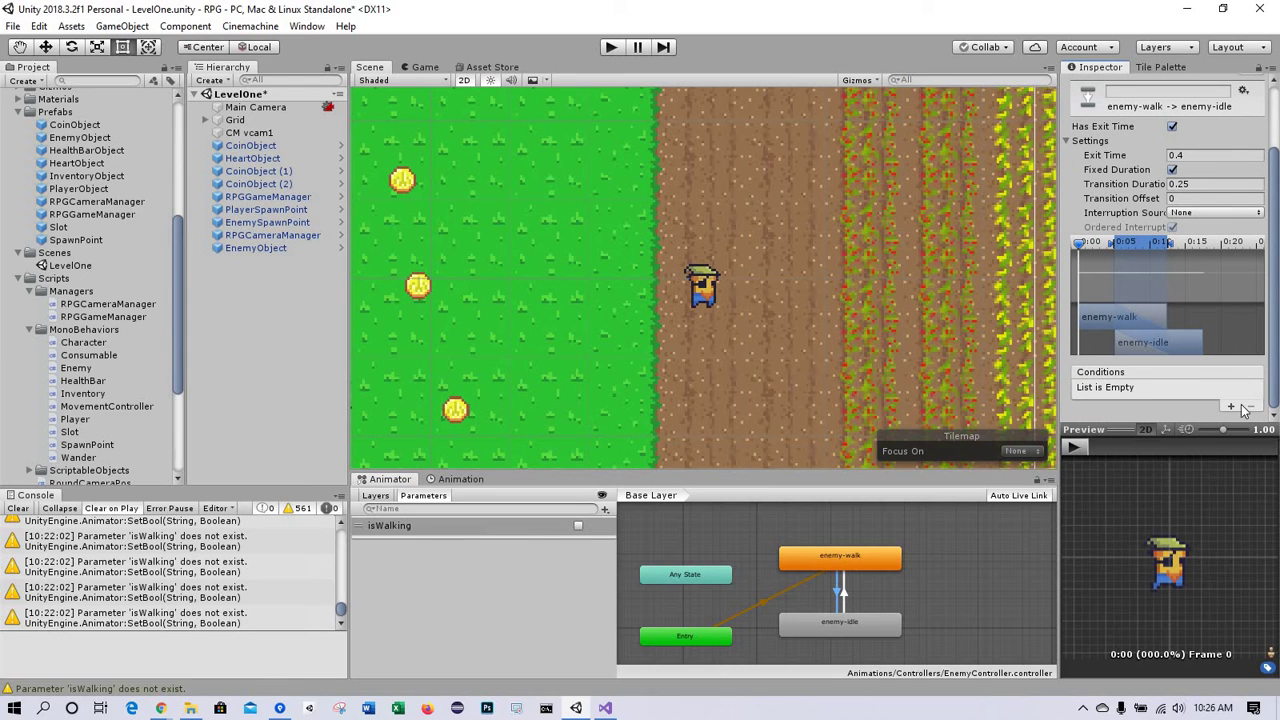
left_click(1231, 406)
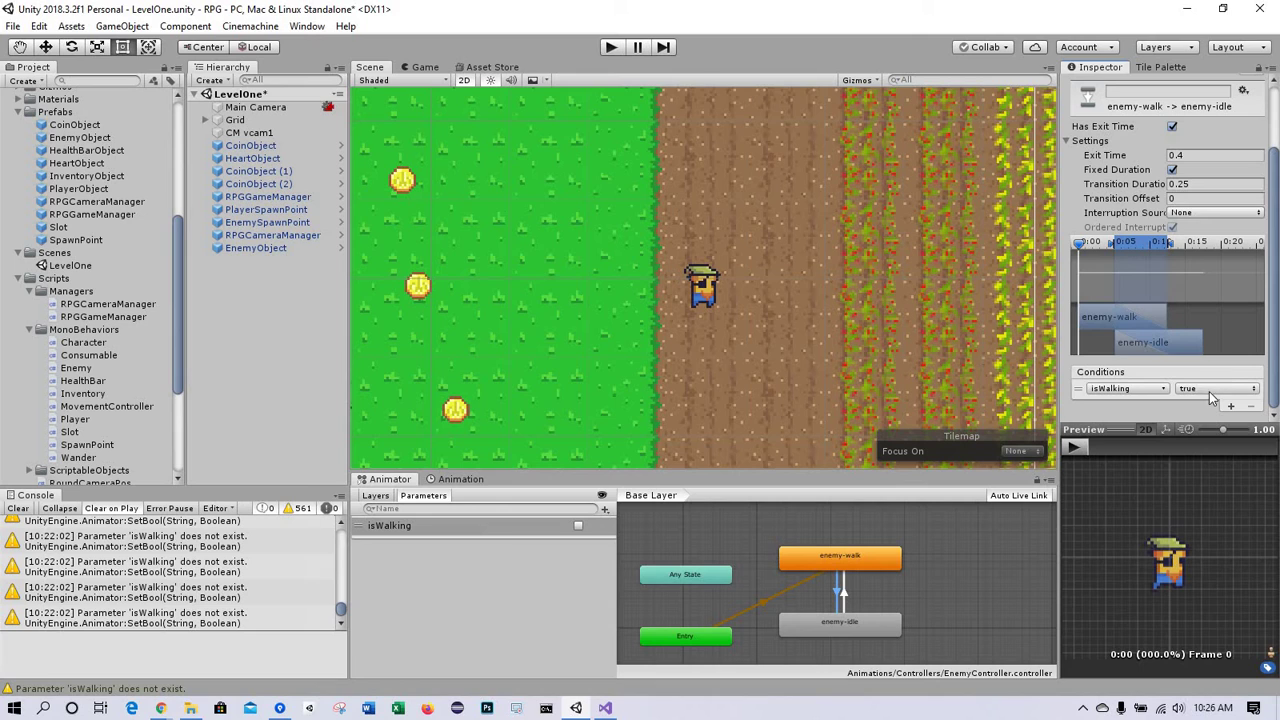
left_click(1207, 388)
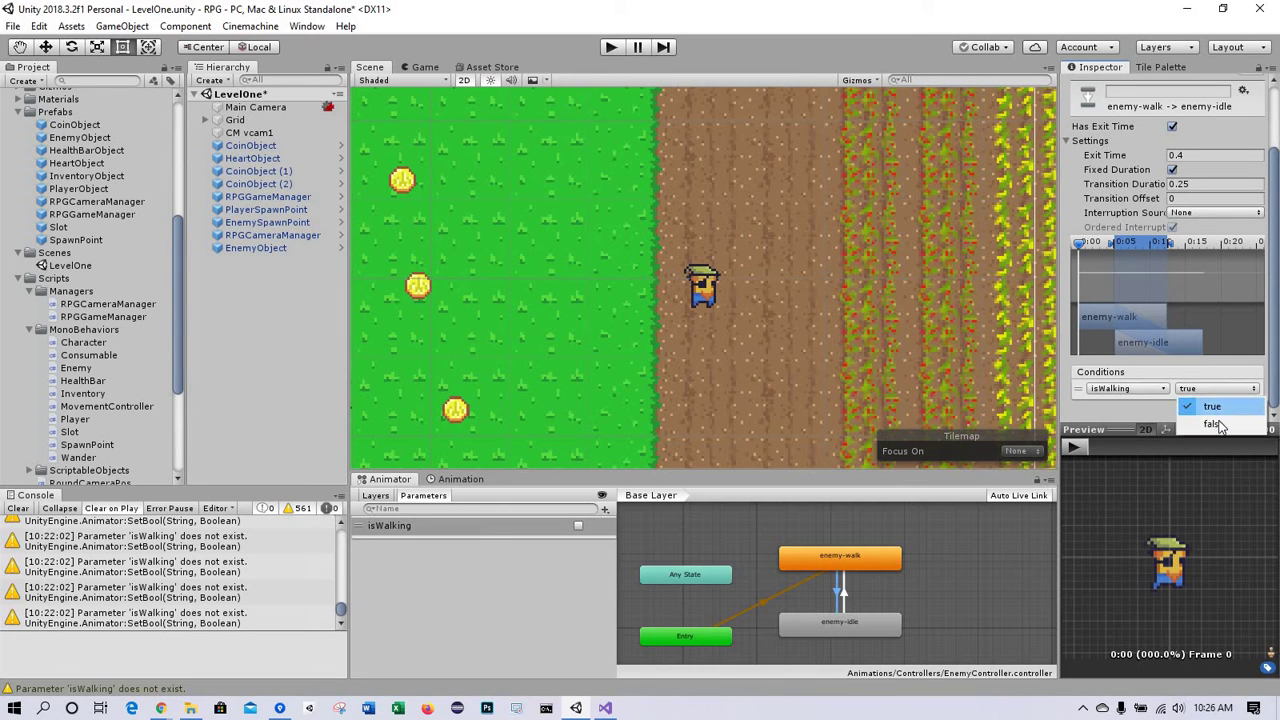
left_click(1214, 425)
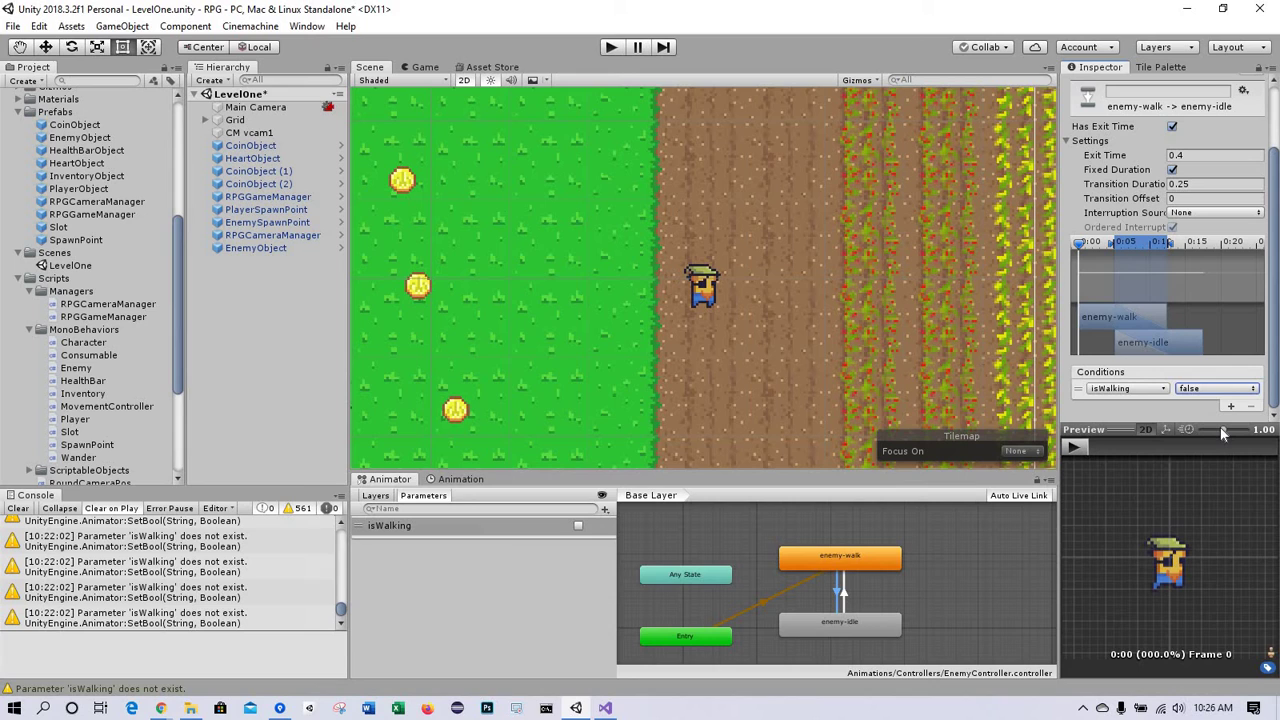
Turn off exit time and fixed duration, set duration 0, use Current State Then Next State interruption, and save.
left_click(1275, 120)
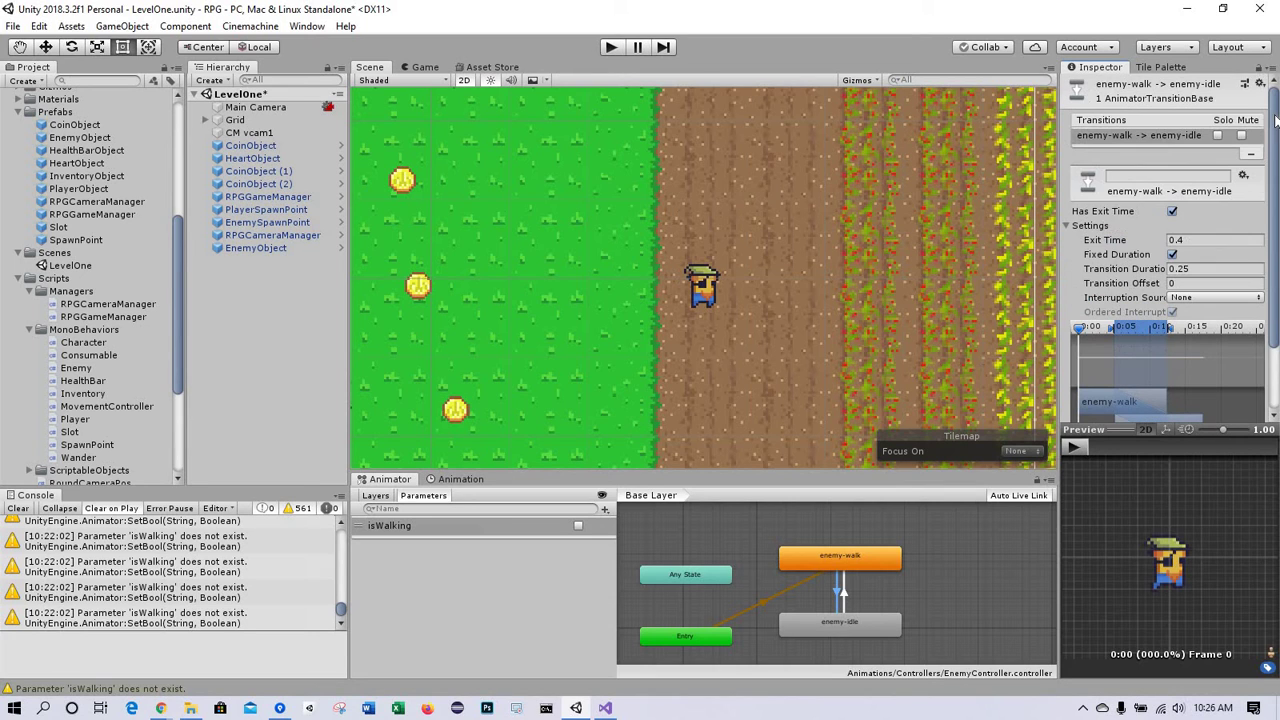
left_click(1173, 212)
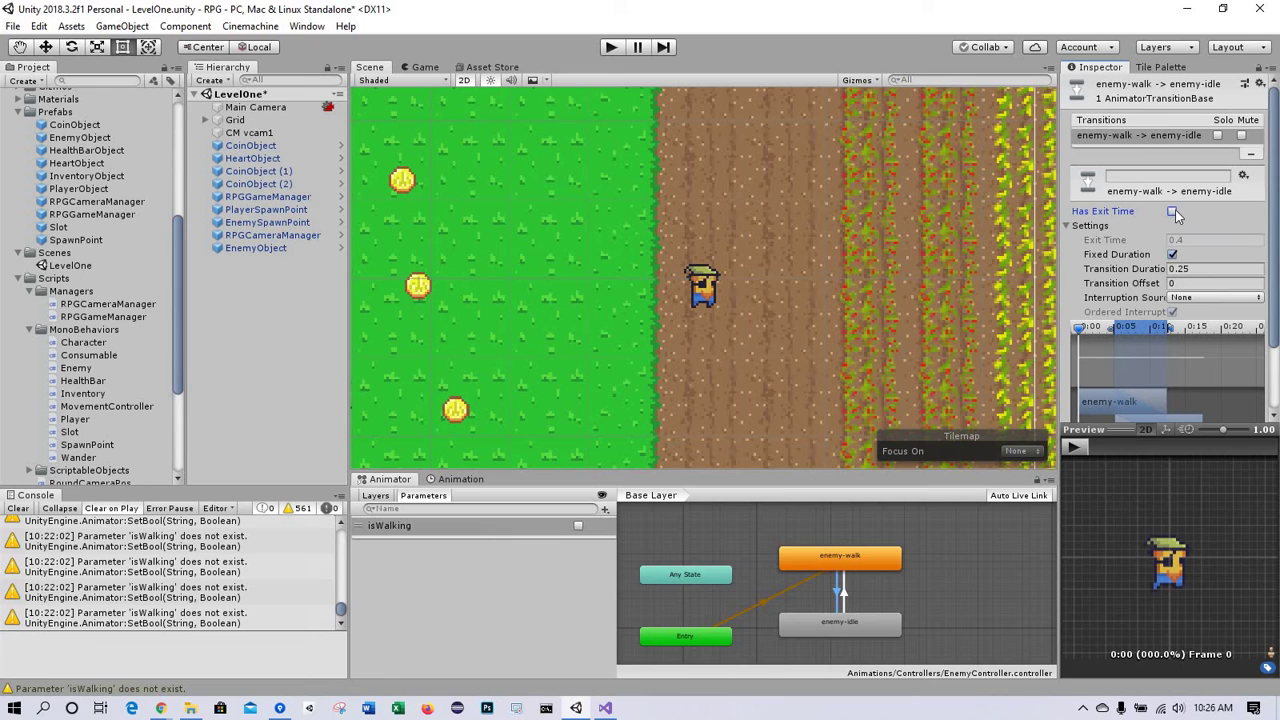
left_click(1172, 255)
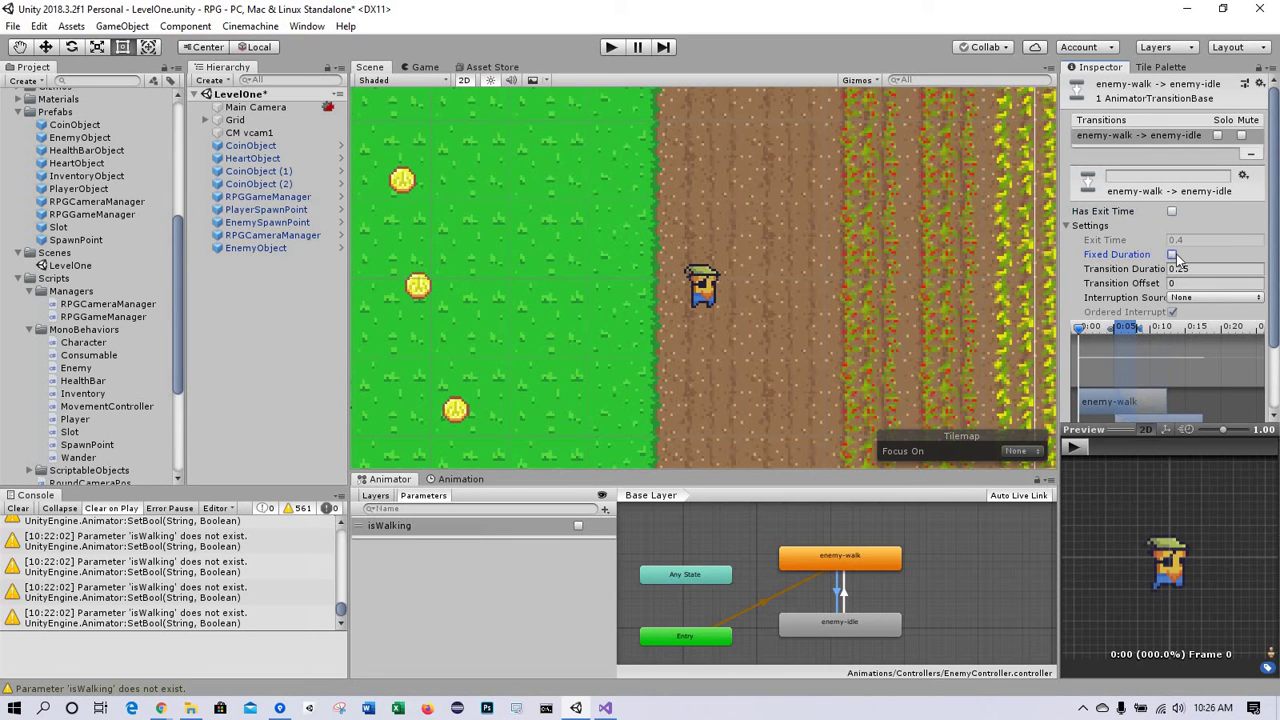
left_click(1193, 268)
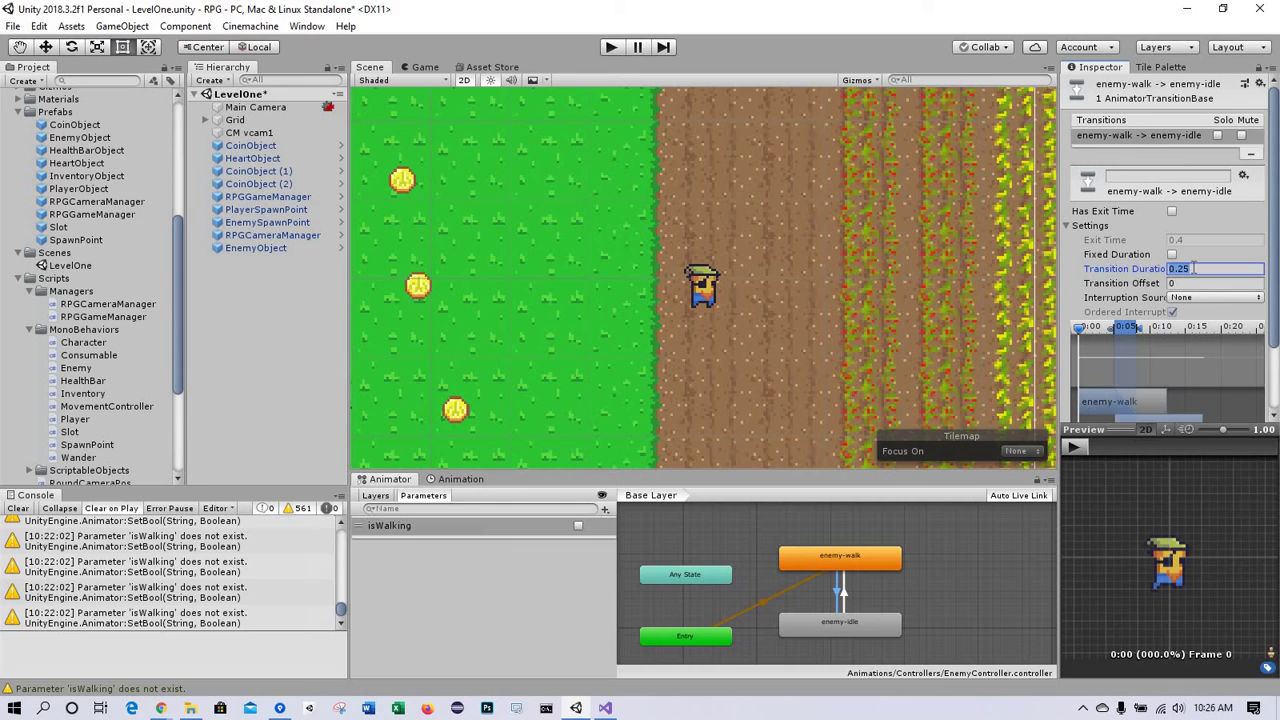
type("0")
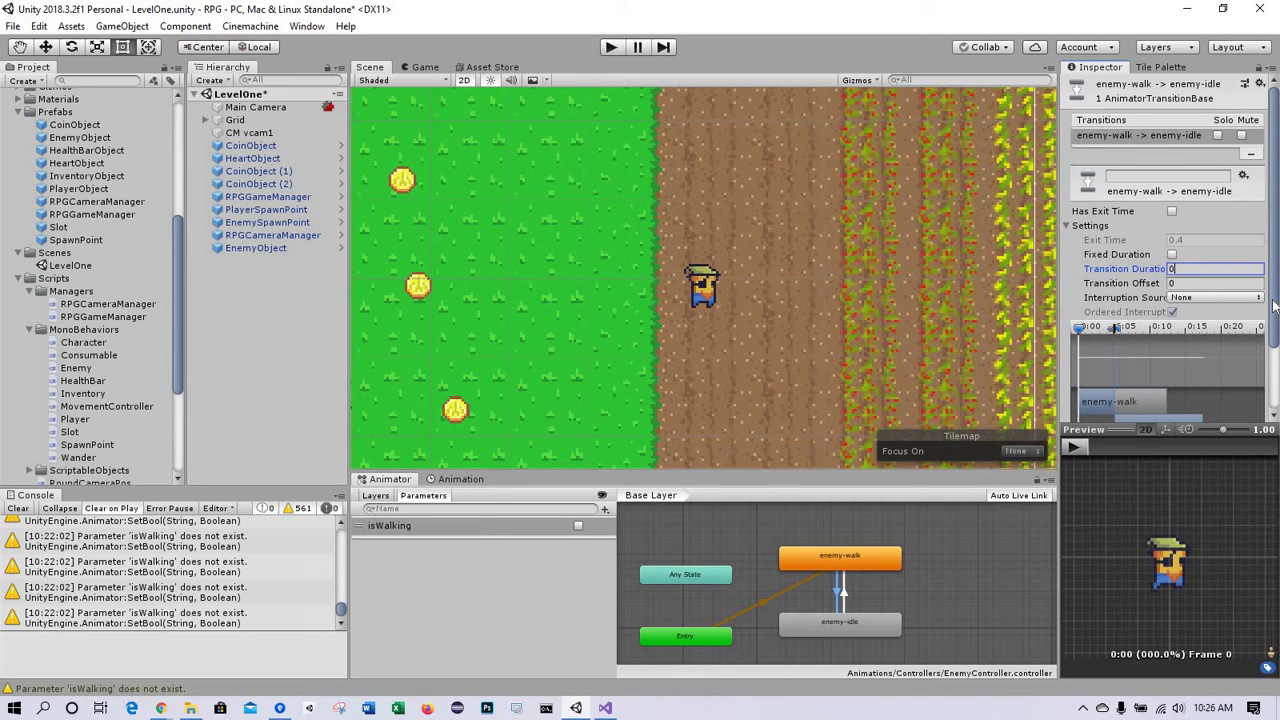
scroll(1240, 290, "down", 2)
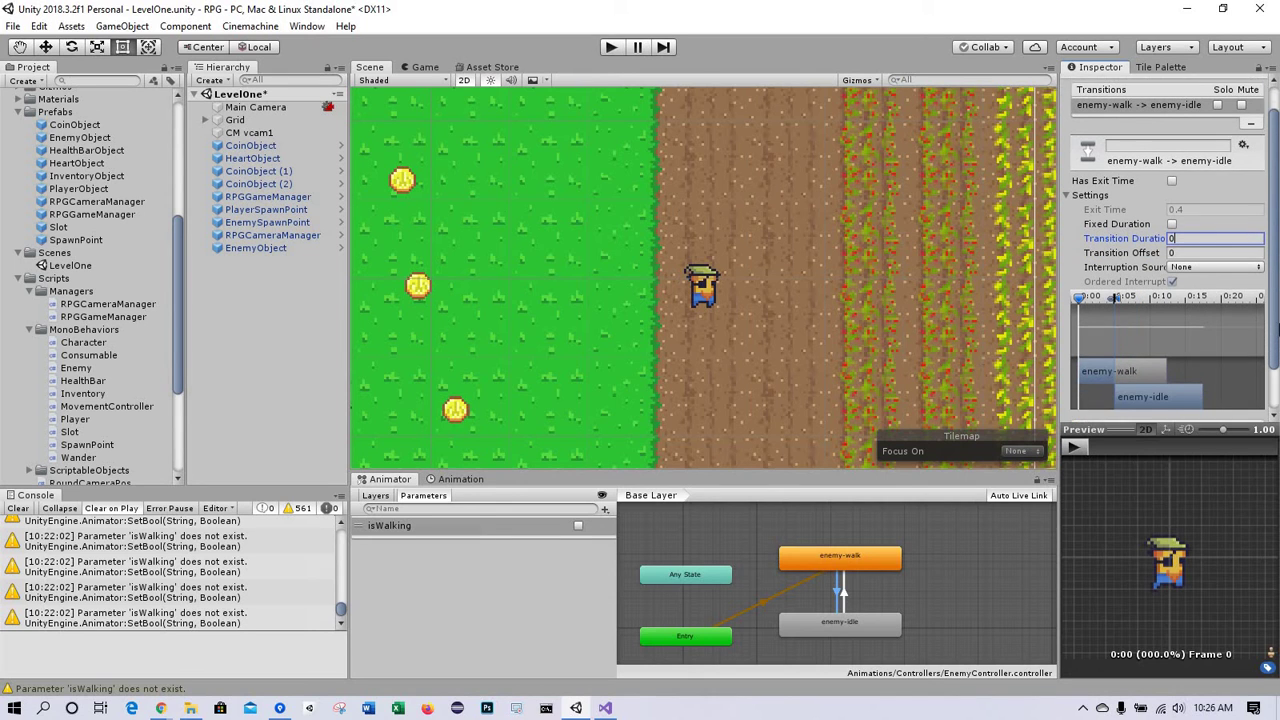
left_click(1203, 265)
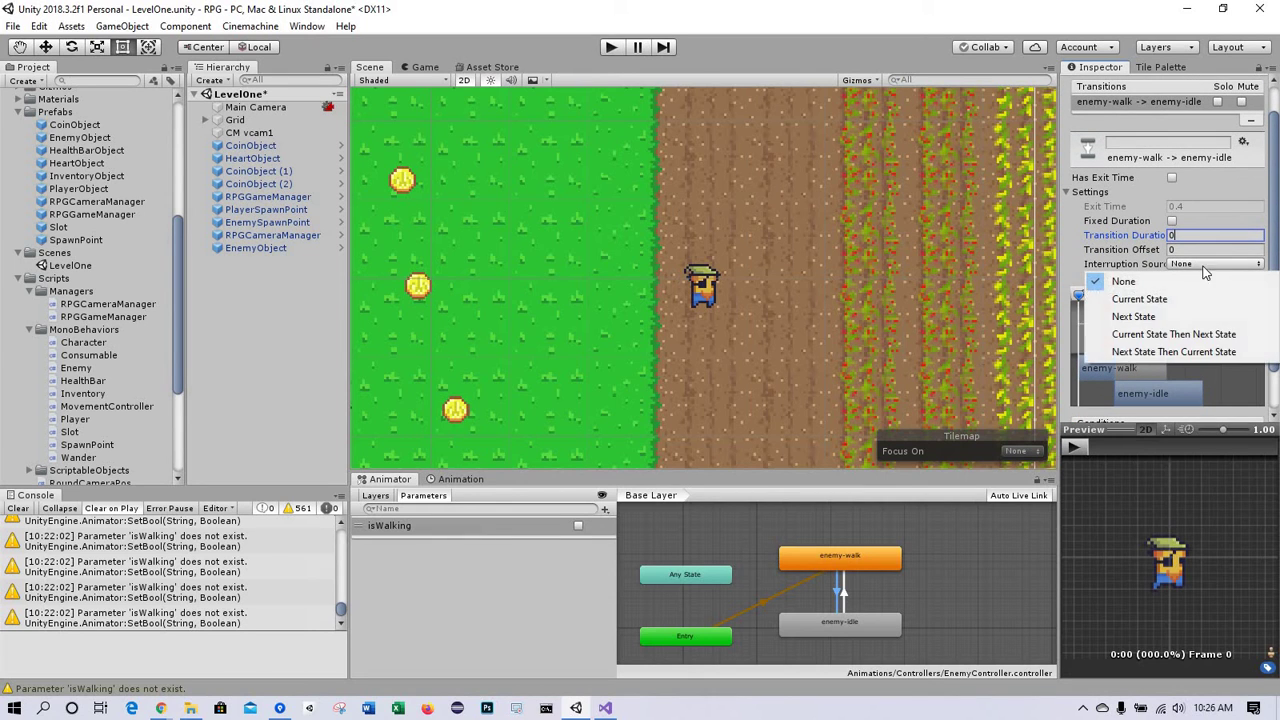
left_click(1207, 334)
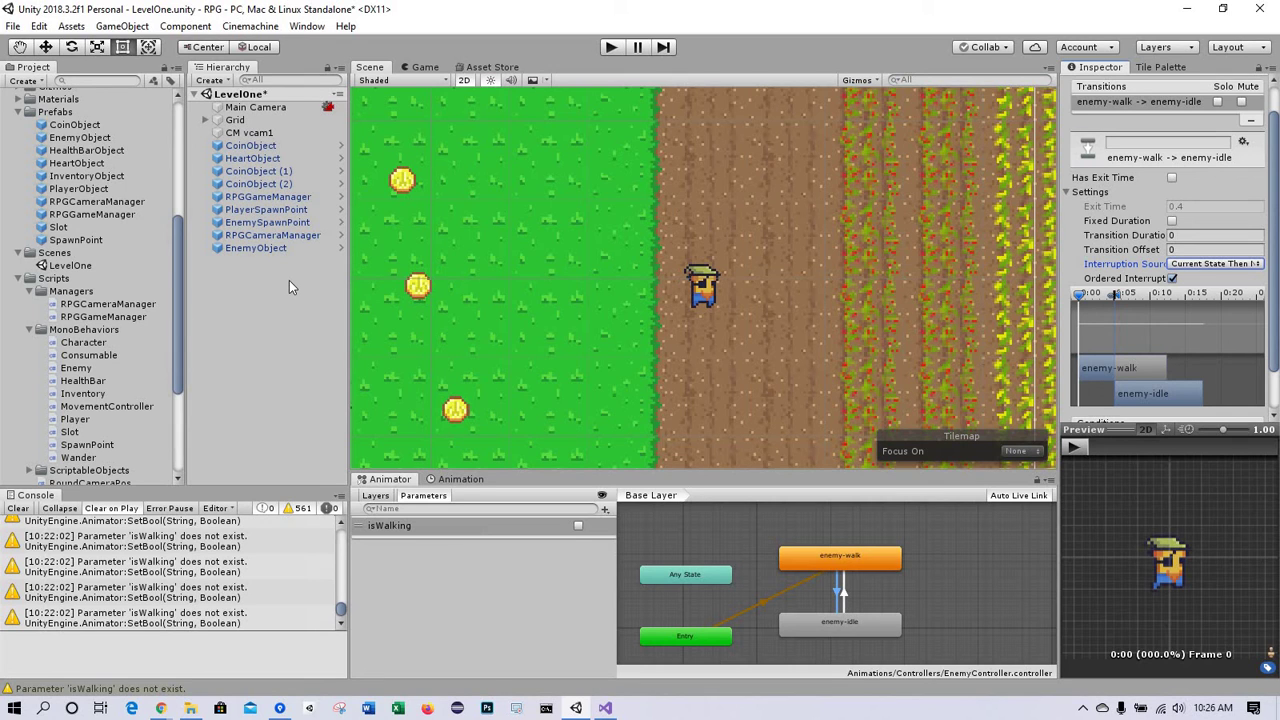
key("ctrl+s")
Use Set StateMachine Default State on the Entry node to make enemy-idle the default state.
left_click(763, 604)
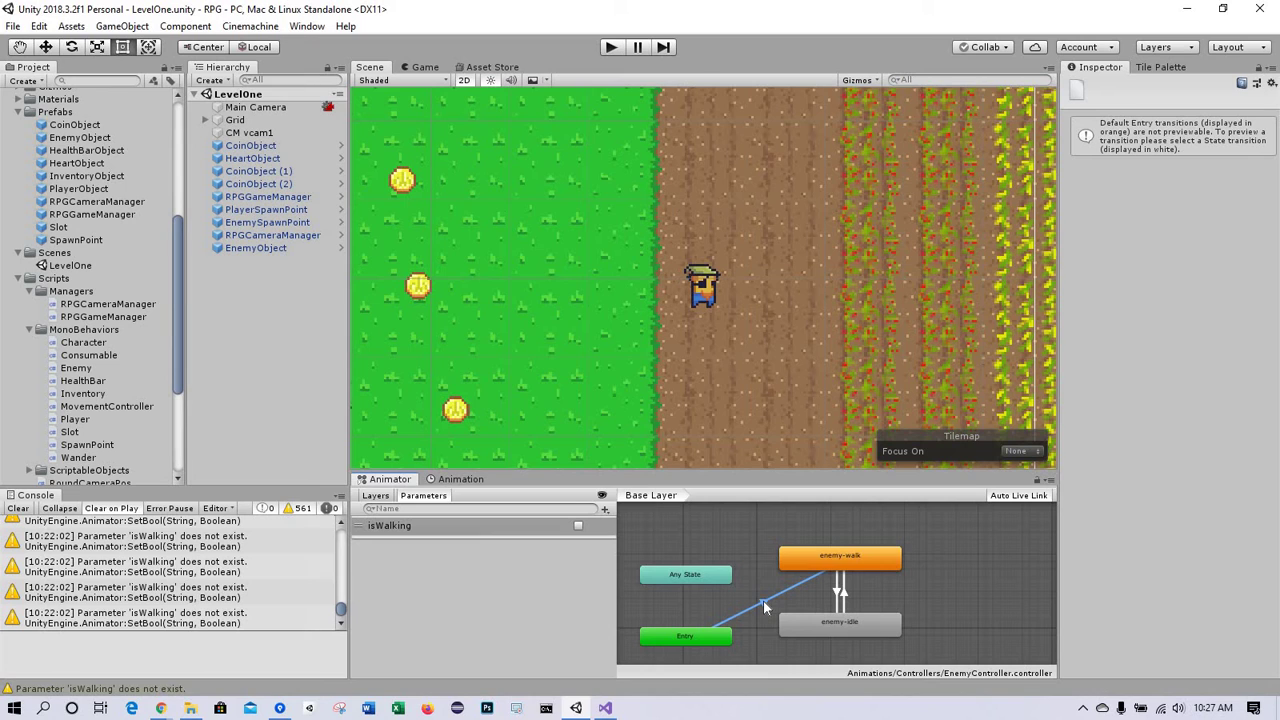
left_click(706, 635)
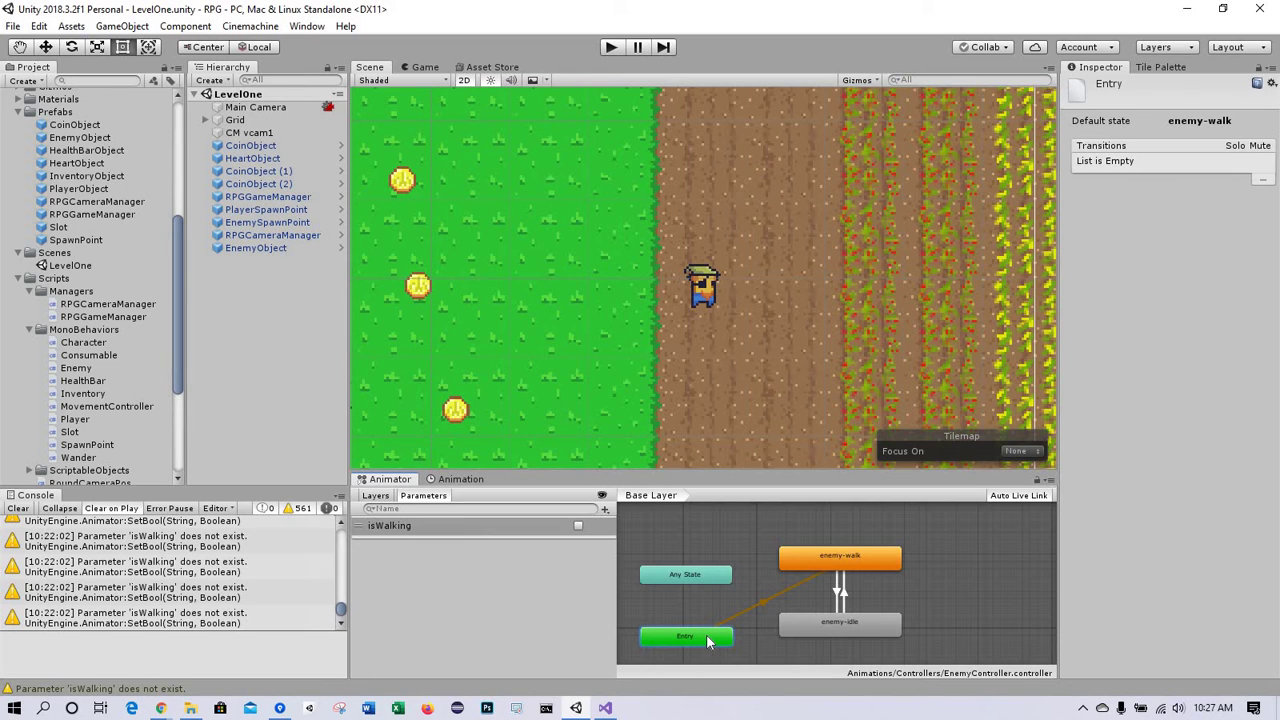
right_click(706, 636)
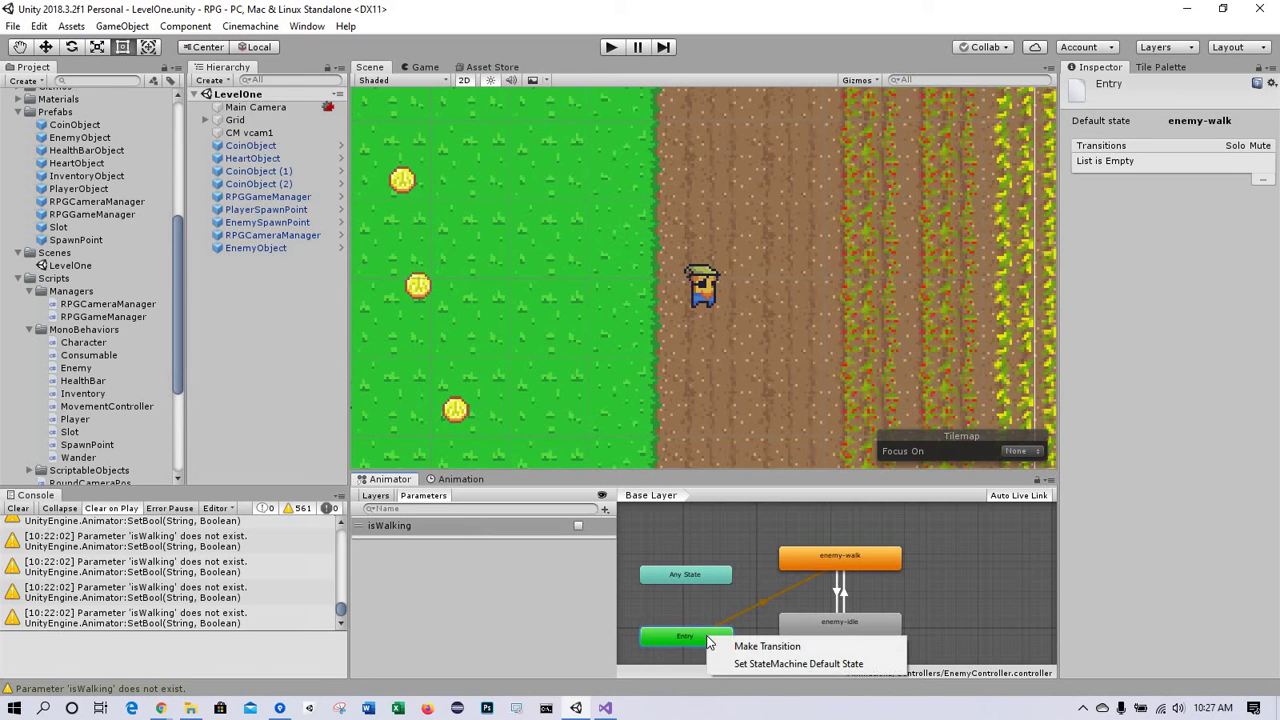
left_click(775, 664)
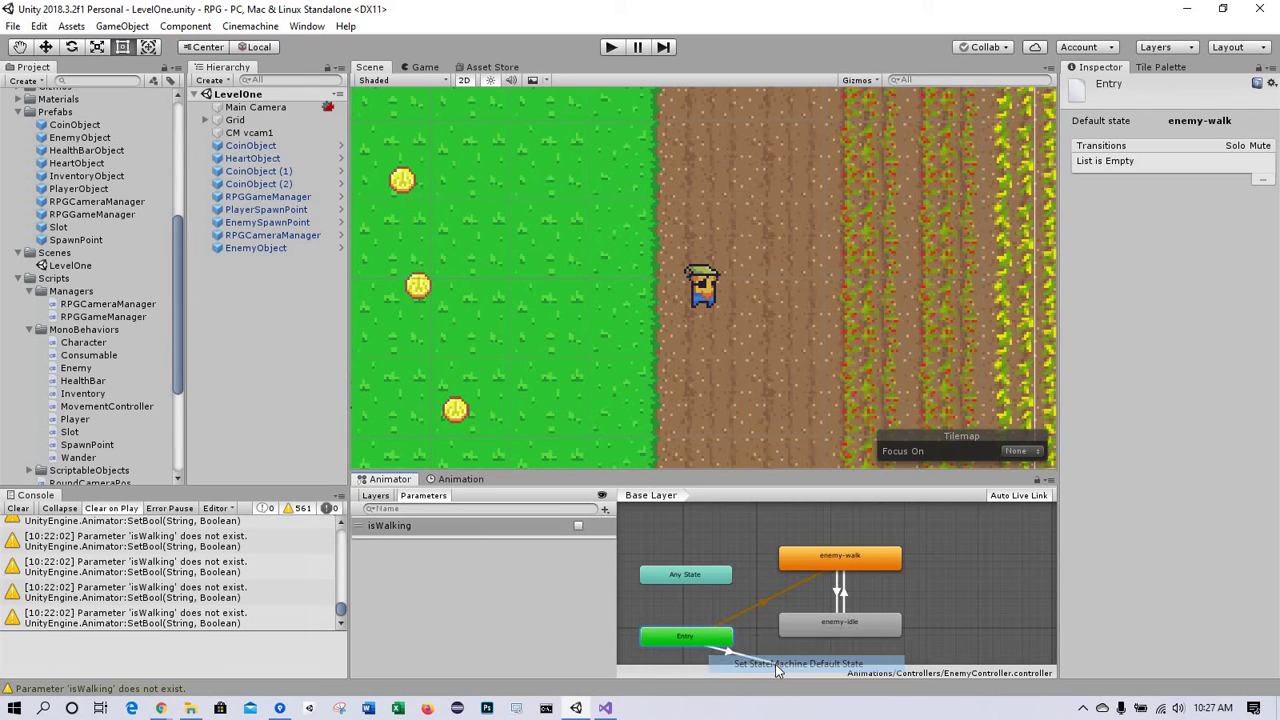
left_click(824, 628)
left_click(826, 628)
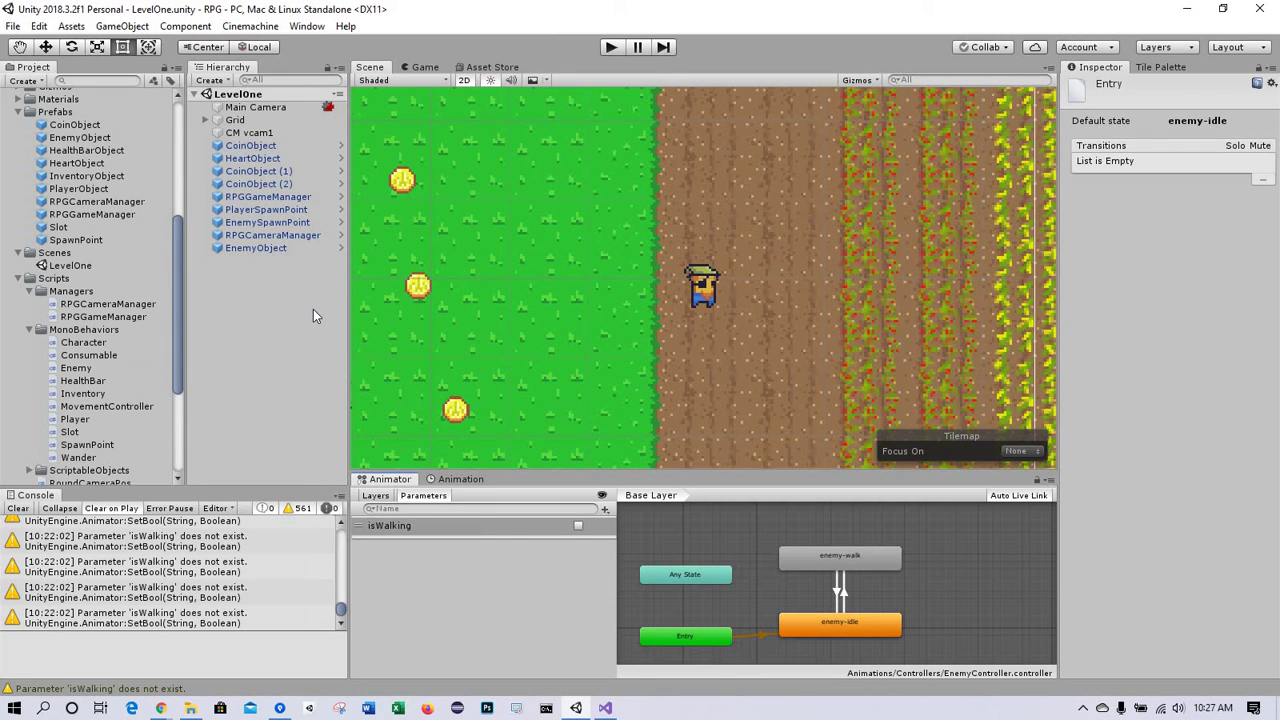
Give EnemyObject's Wander script Pursuit Speed 1.4, Wander Speed 0.8, Direction Change Interval 3 and Follow Player on.
left_click(252, 246)
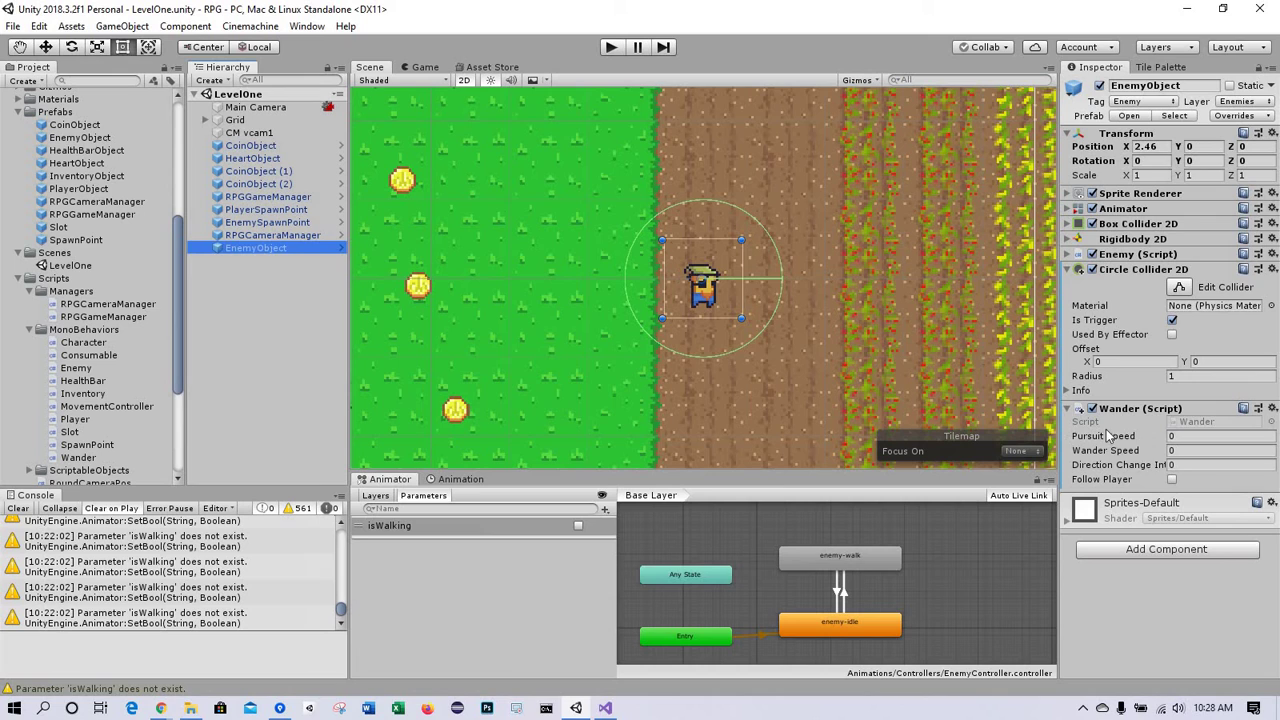
left_click(1190, 438)
double_click(1191, 441)
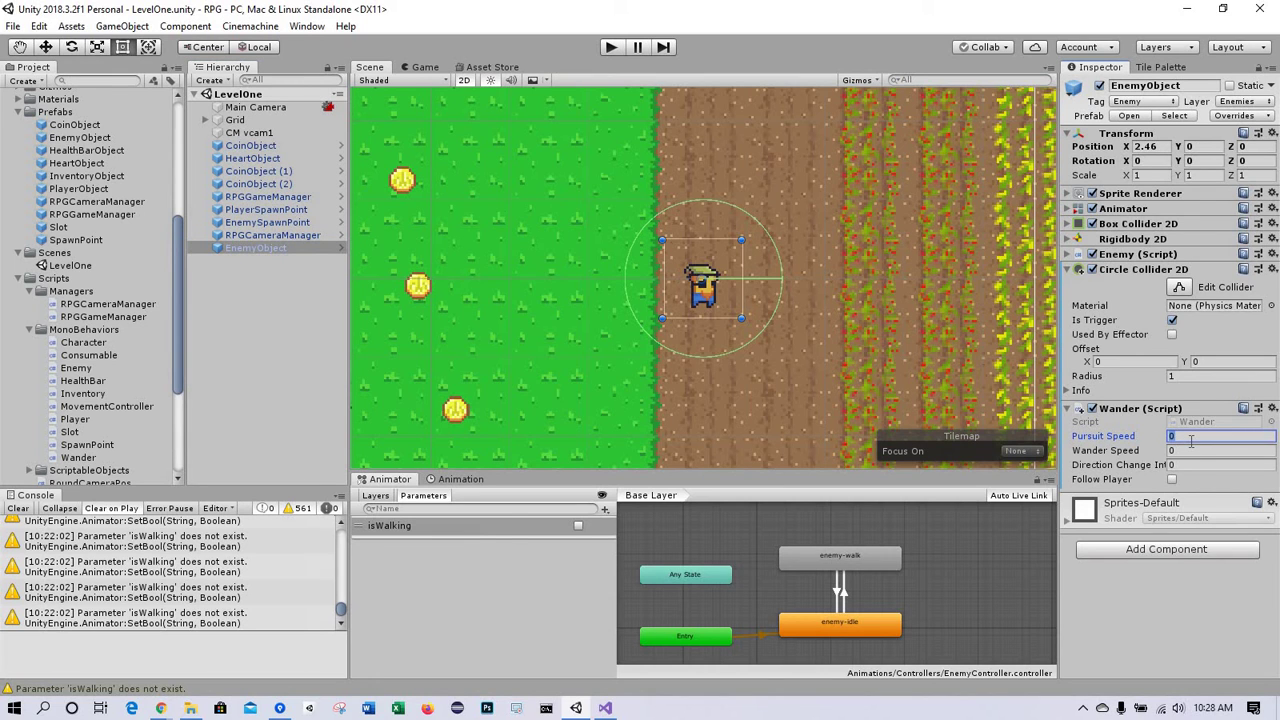
type("1.4")
left_click(1183, 451)
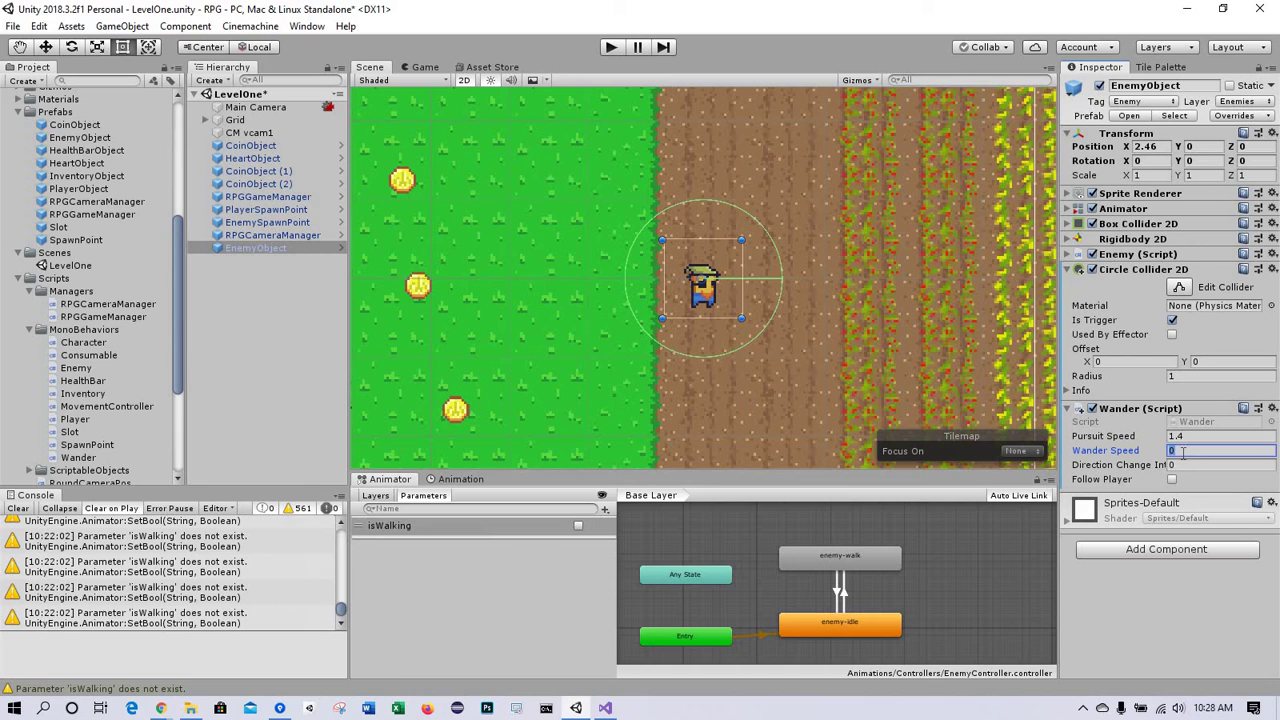
type("0.8")
left_click(1190, 465)
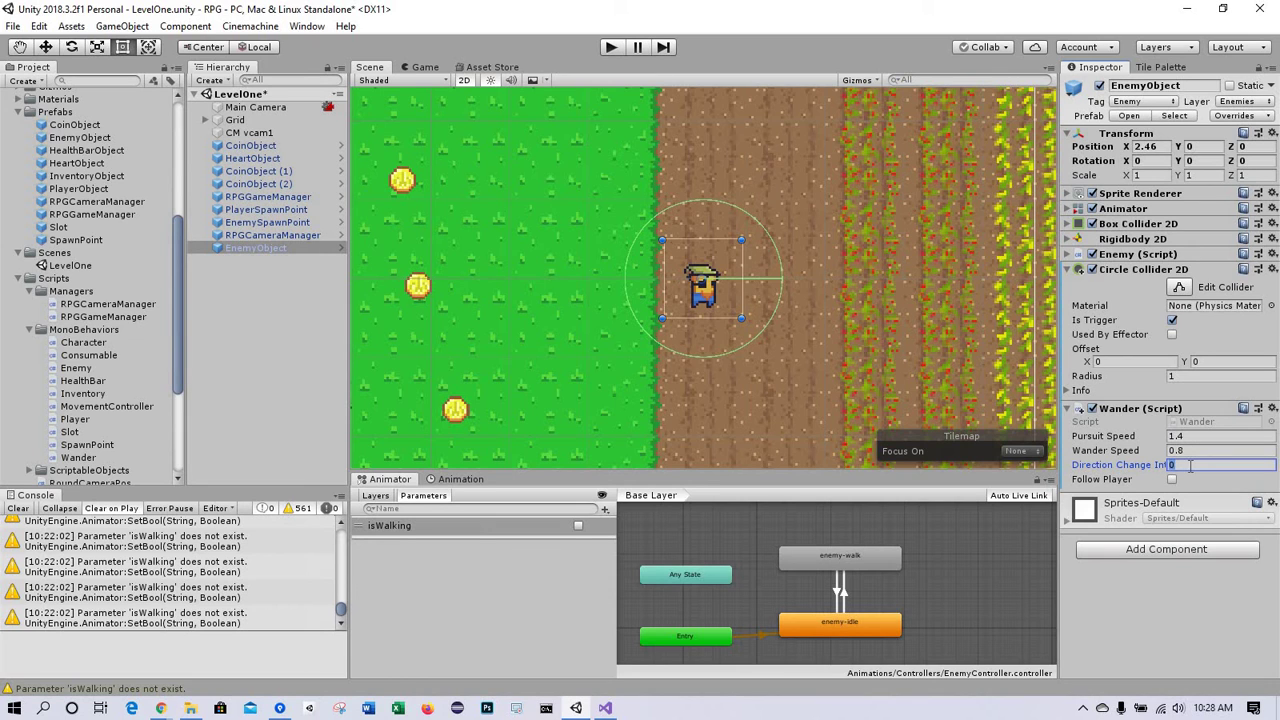
type("3")
left_click(1173, 480)
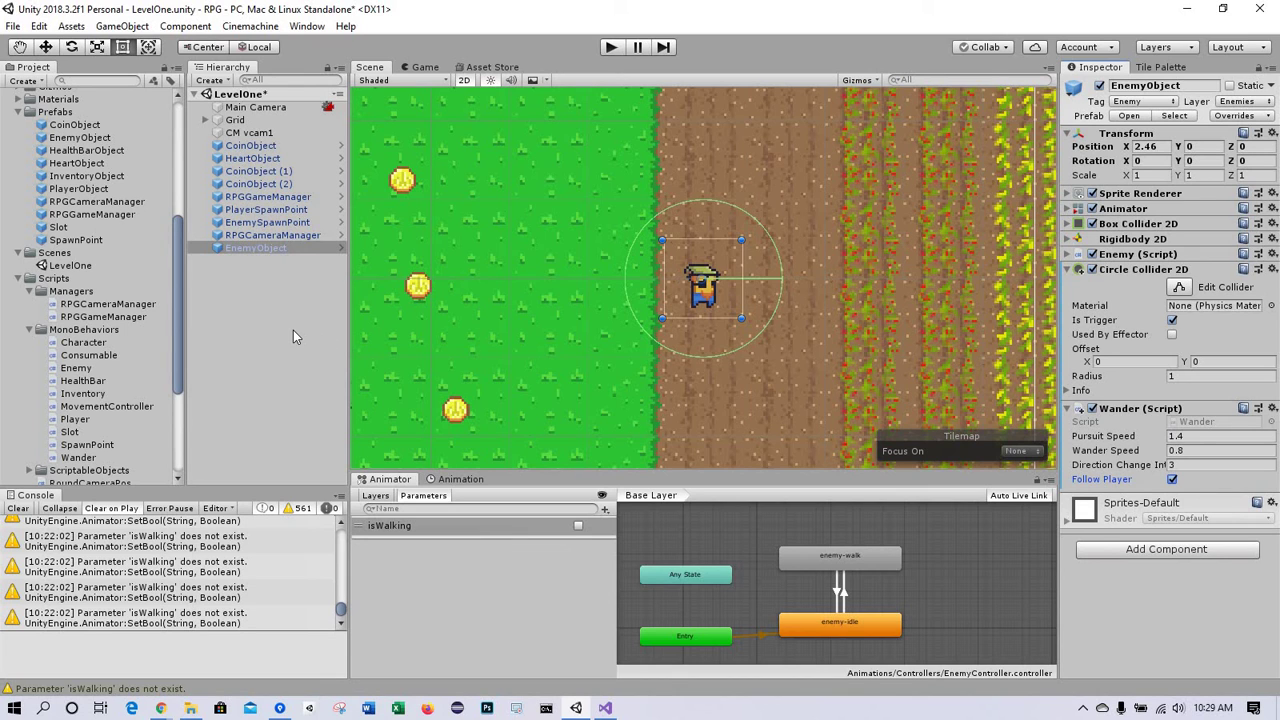
Save the scene and apply all overrides to the EnemyObject prefab.
key("ctrl+s")
left_click(1236, 116)
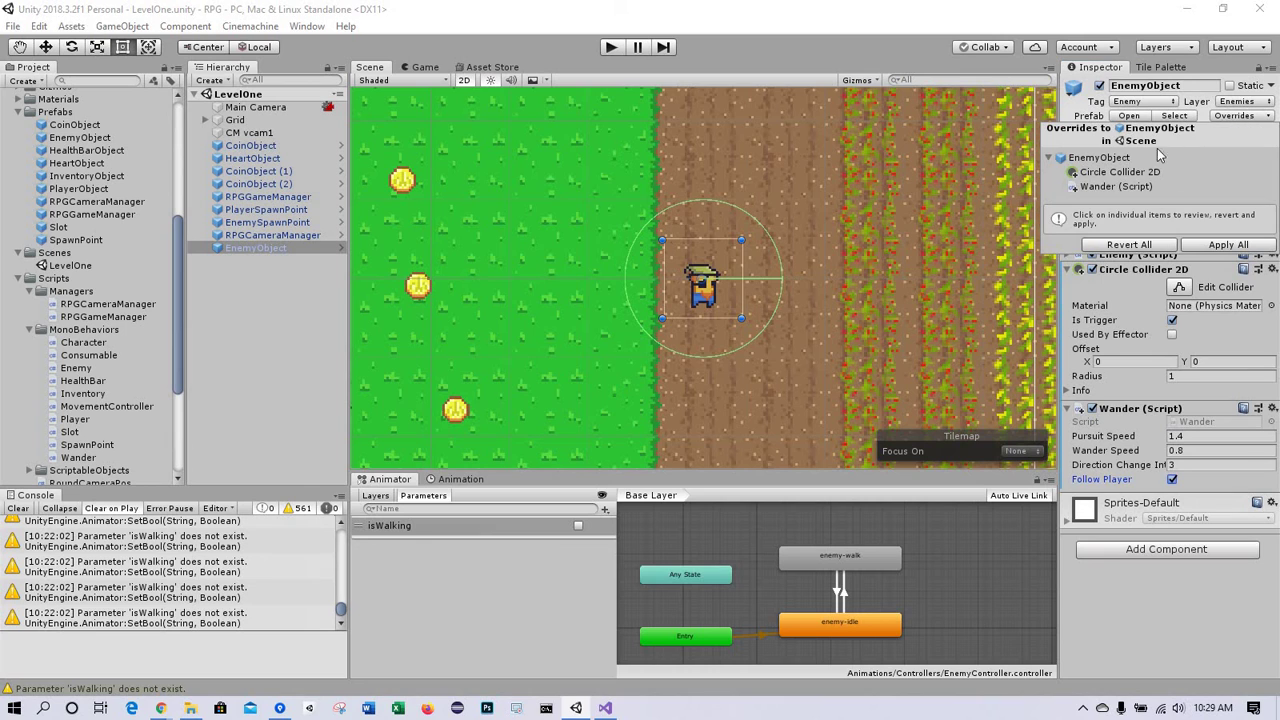
left_click(1217, 249)
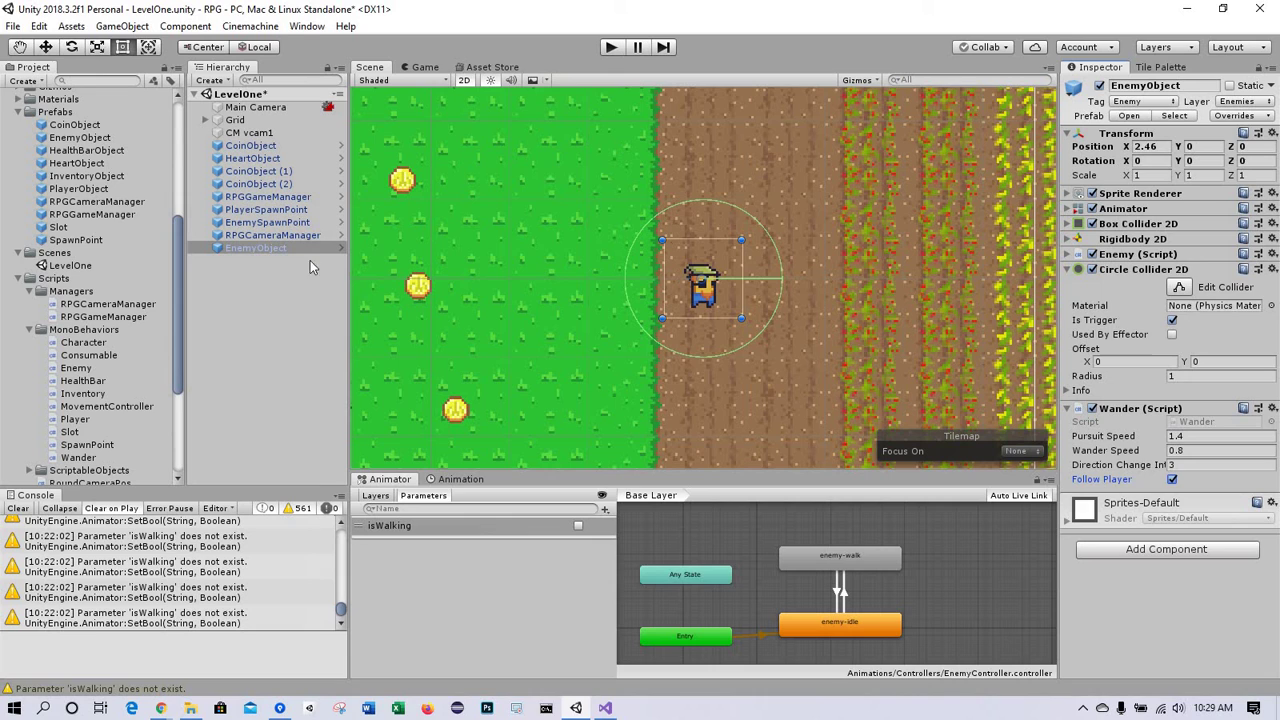
Delete the placed EnemyObject from LevelOne and save the scene.
left_click(251, 248)
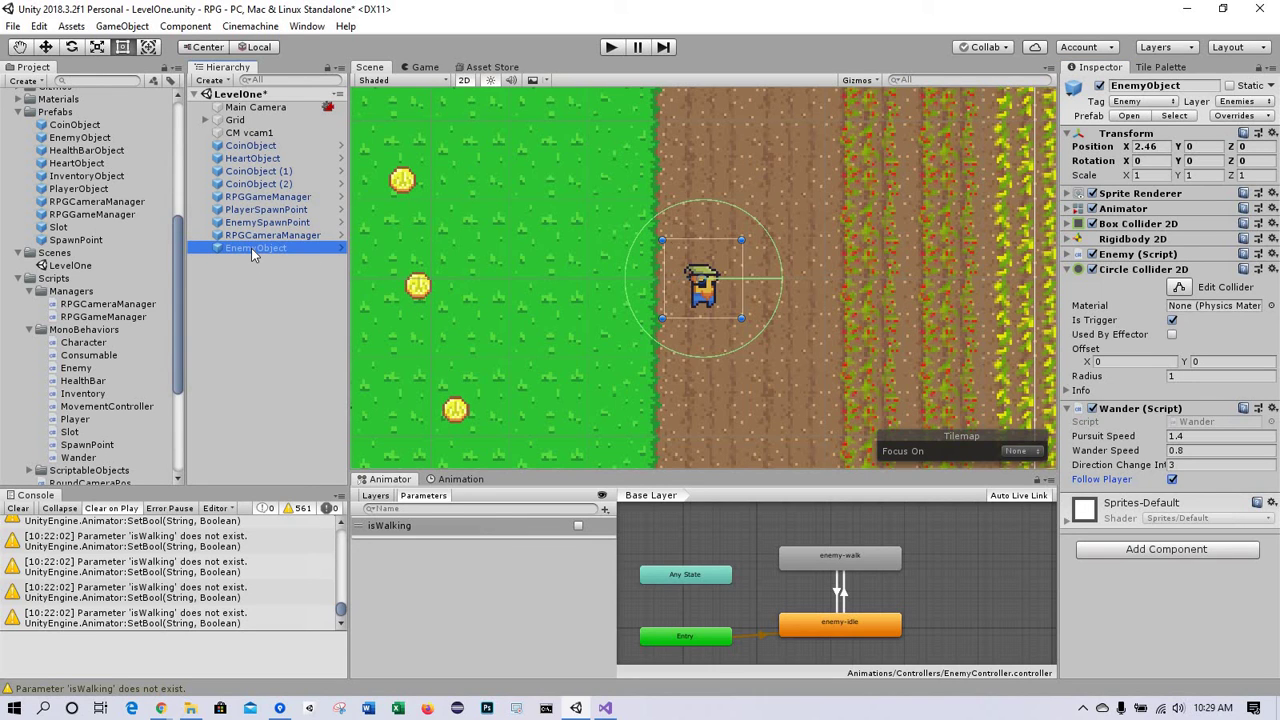
key("Delete")
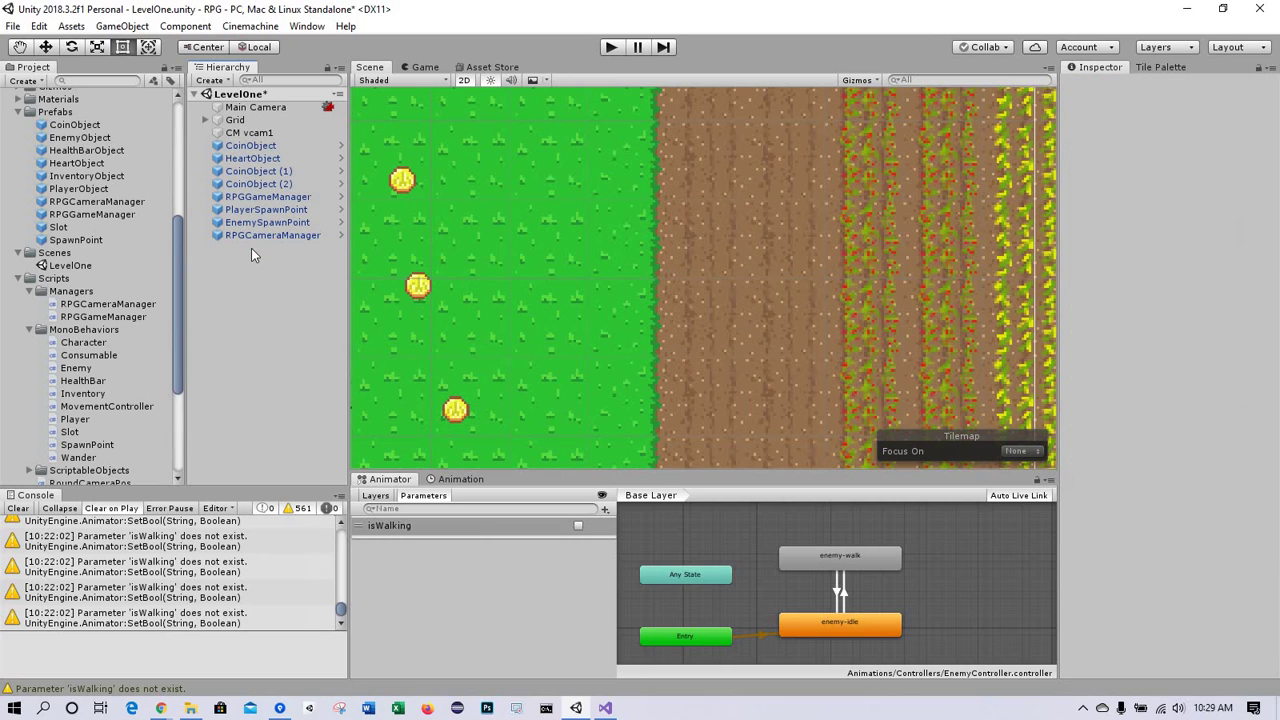
key("ctrl+s")
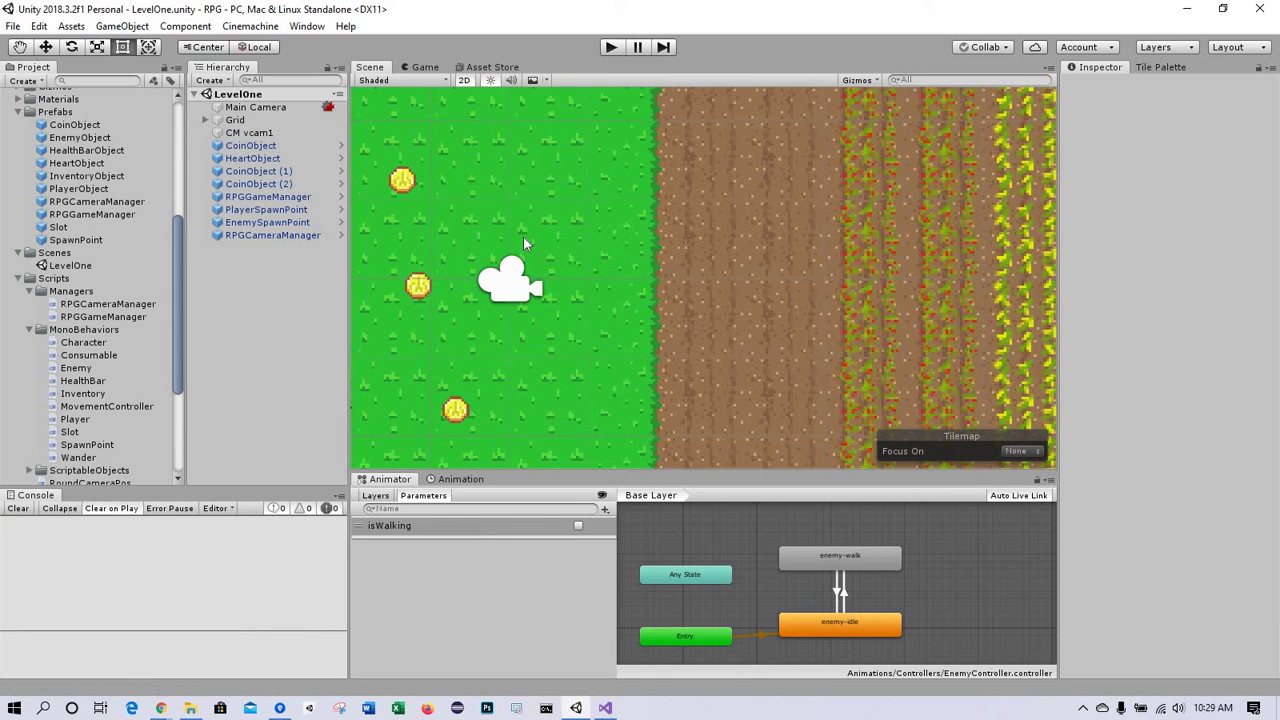
Run LevelOne in play mode and watch the spawned EnemyObject clones wander in the Scene view.
left_click(612, 47)
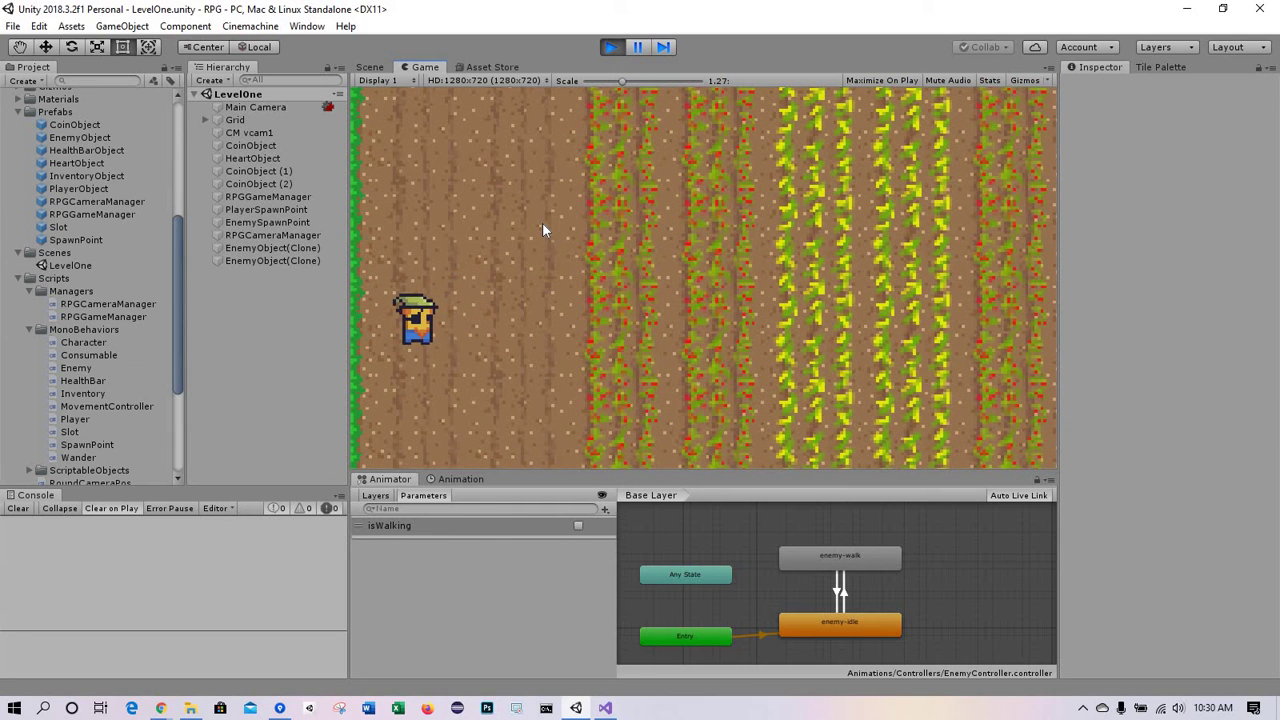
left_click(372, 68)
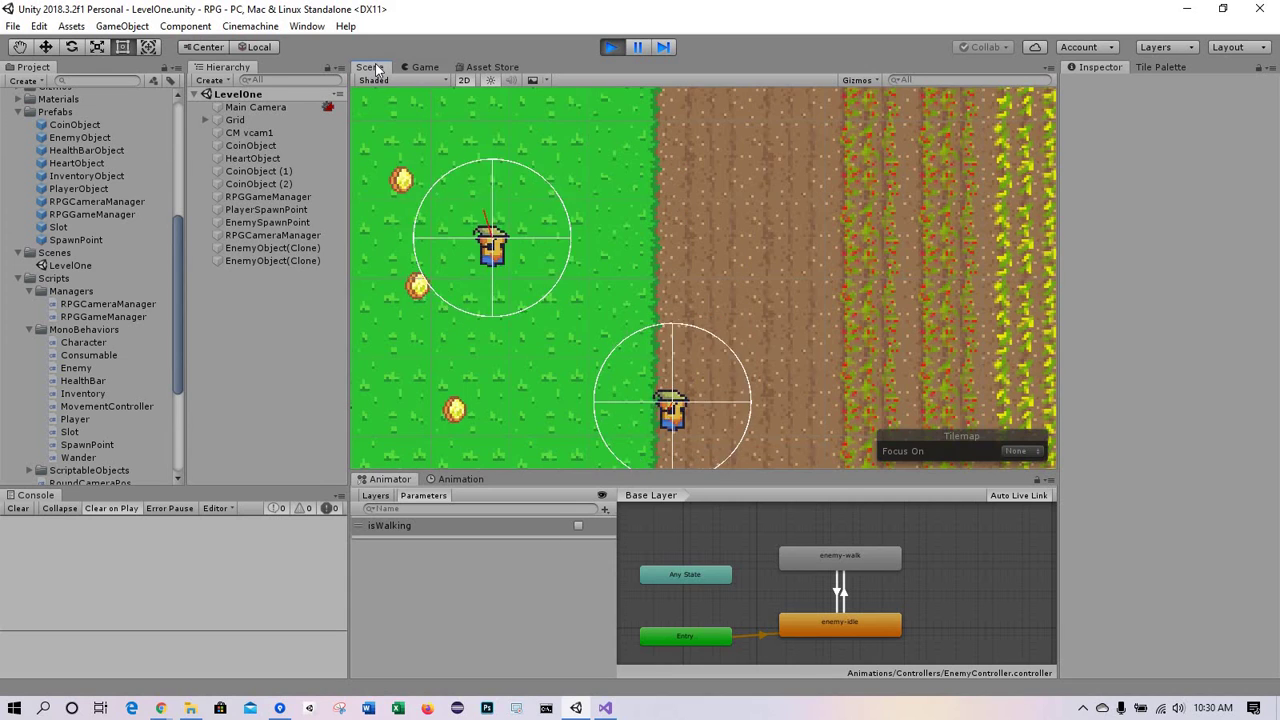